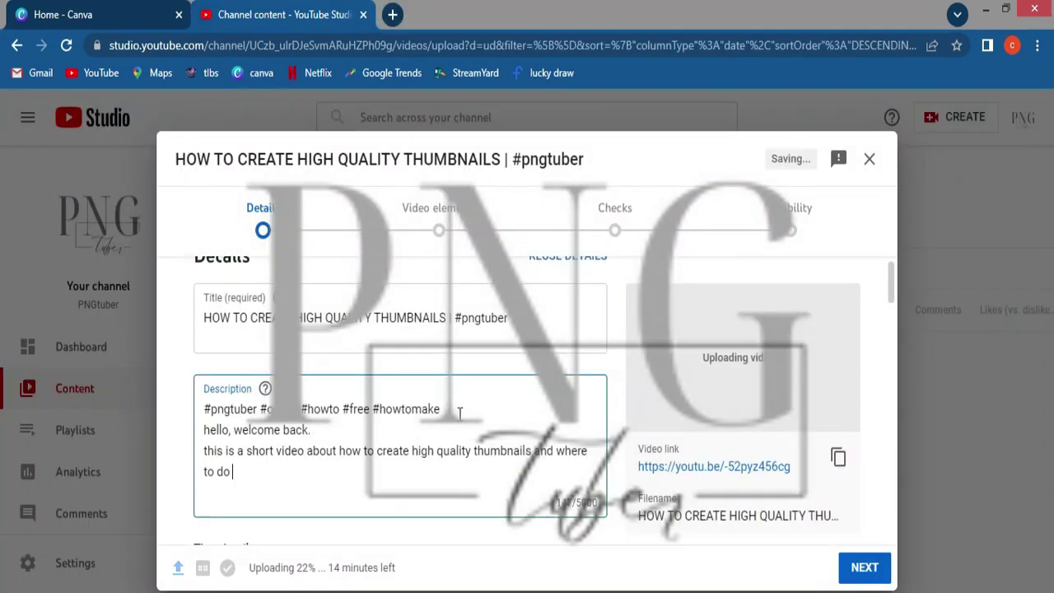
Finish the description with 'enjoy!!', an 'fb link;' line and a 'timestamp;' section
type("that. hope you learn something from this")
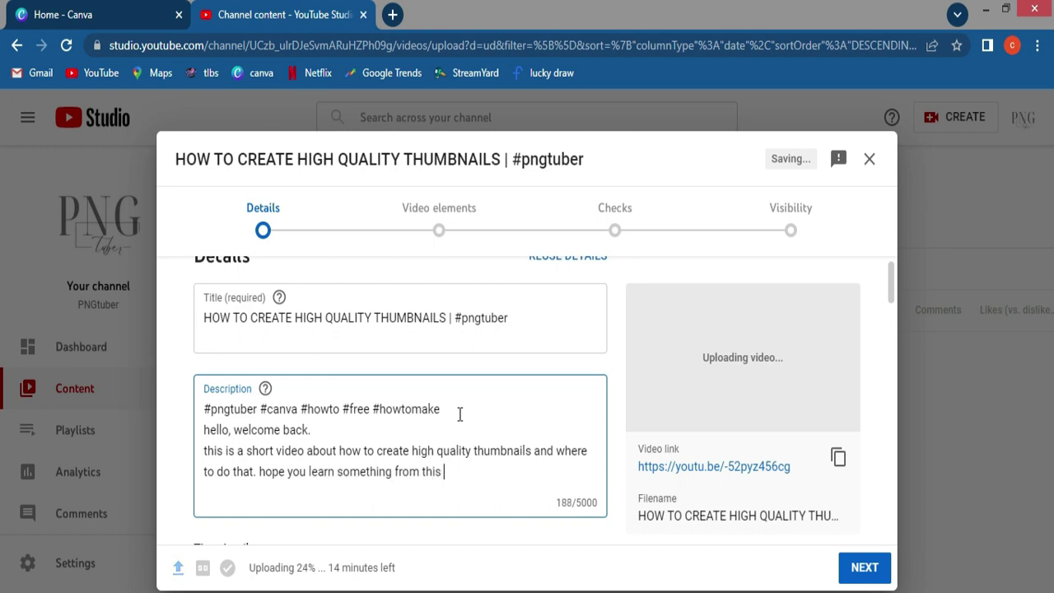
key("Return")
type("enjoy!!")
key("Return")
key("Return")
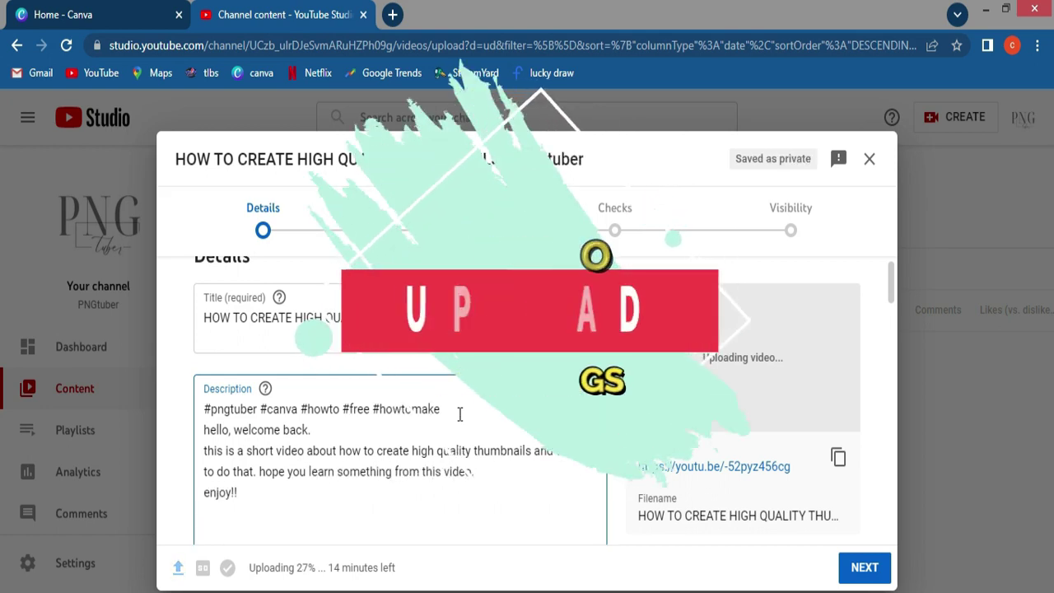
left_click_drag(891, 291, 892, 305)
left_click(216, 404)
type("fb link;")
key("Return")
key("Return")
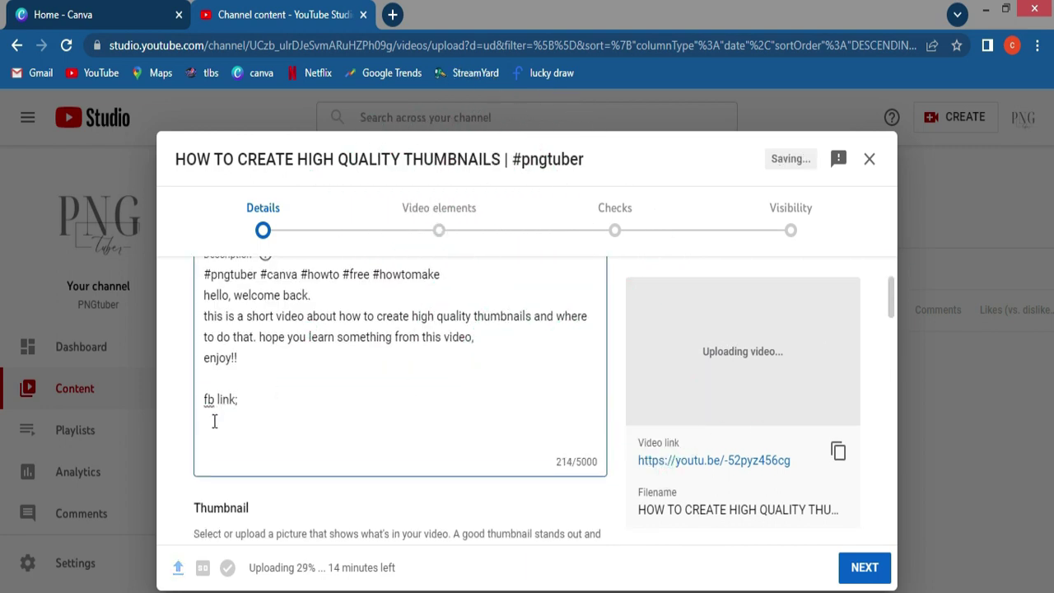
type("timestamp;")
key("Return")
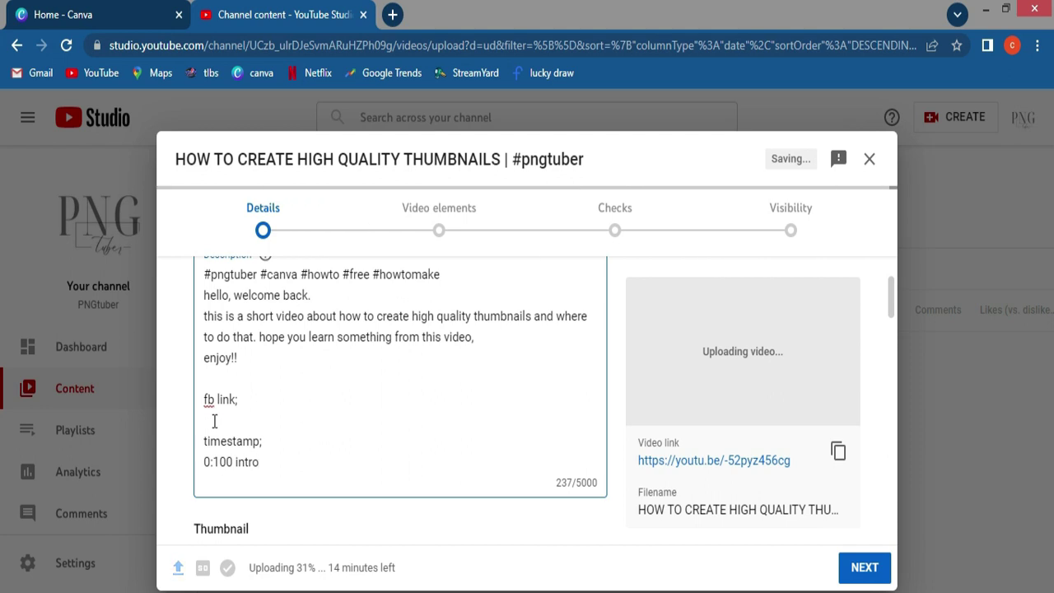
key("Return")
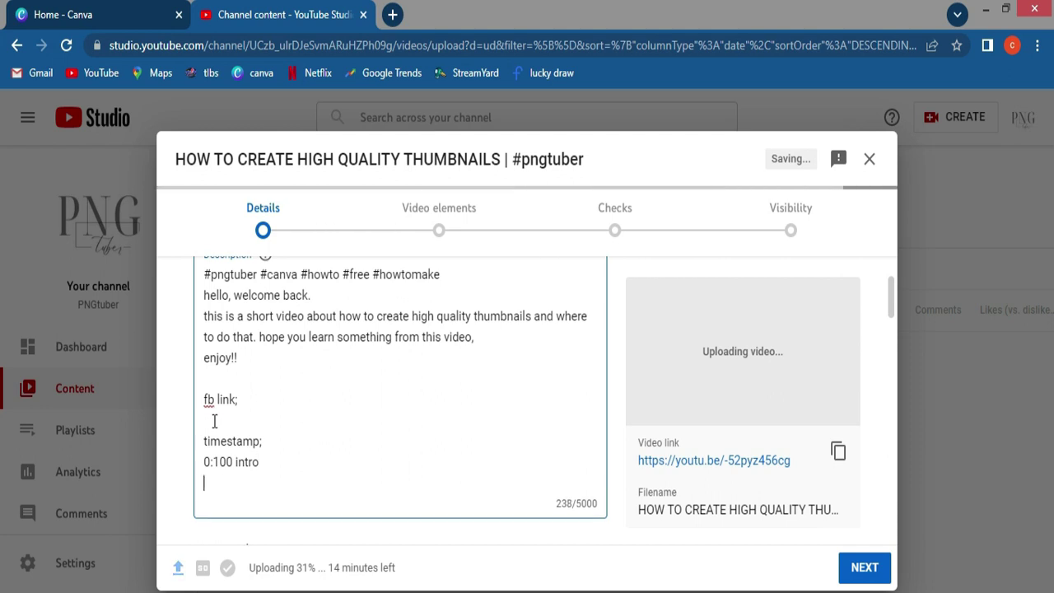
Upload a custom thumbnail image for the video
scroll(214, 421, "down", 5)
left_click(239, 353)
double_click(183, 140)
Add the video to the how to playlist
left_click(382, 504)
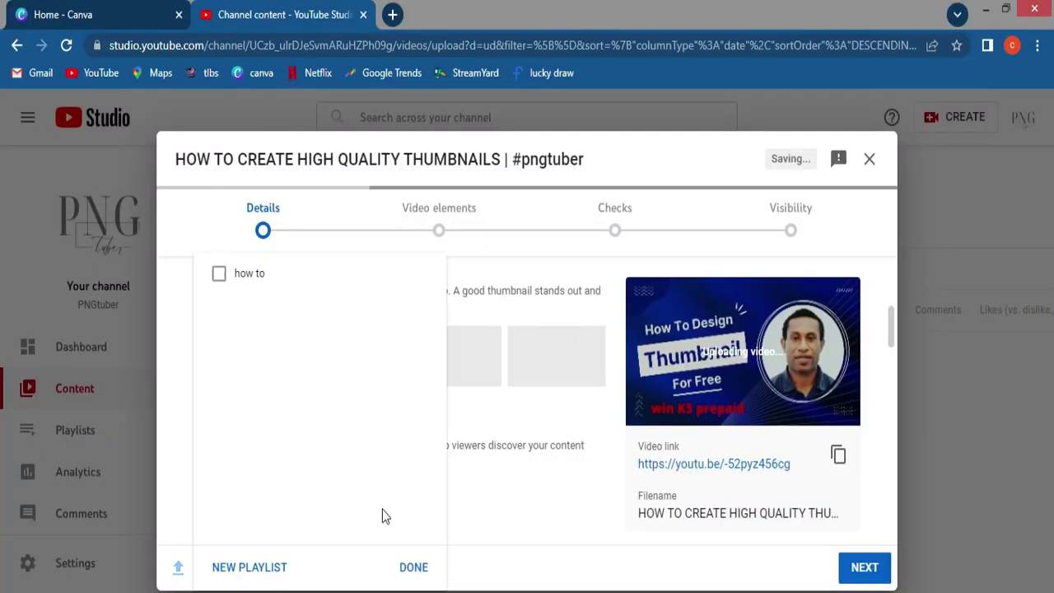
left_click(237, 278)
left_click(413, 567)
Add the tag #pngtuber
scroll(300, 323, "down", 10)
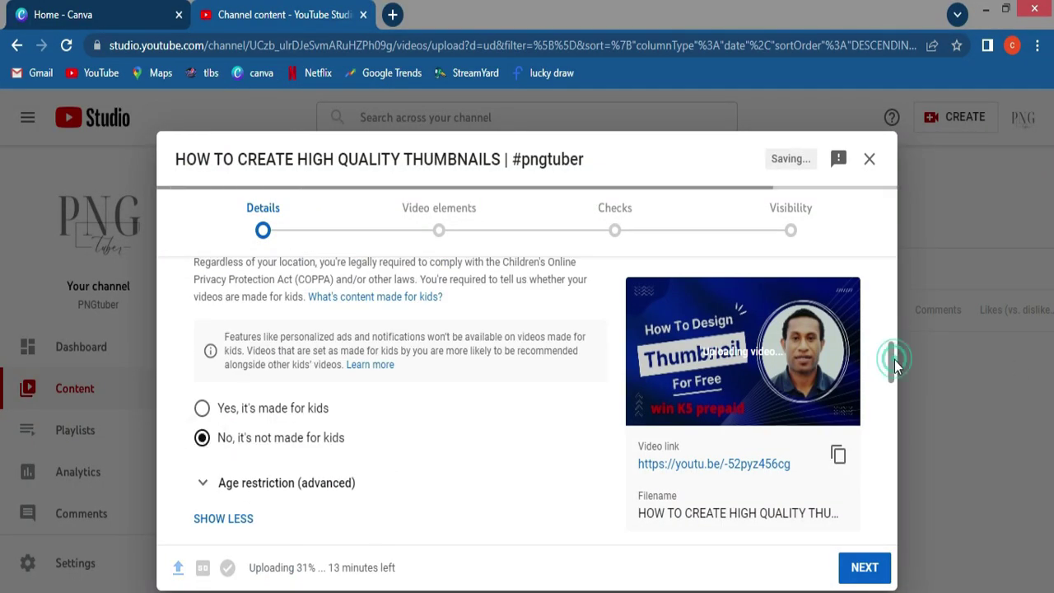
left_click(300, 323)
type("#pngtuber")
key("Return")
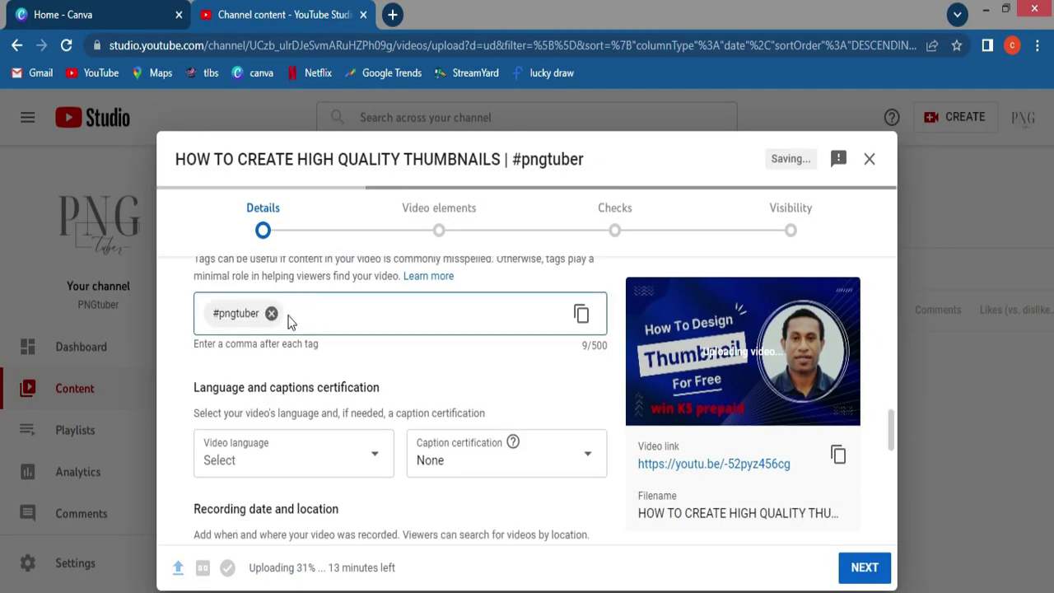
Set the video language to Tok Pisin
left_click(373, 460)
scroll(306, 464, "down", 15)
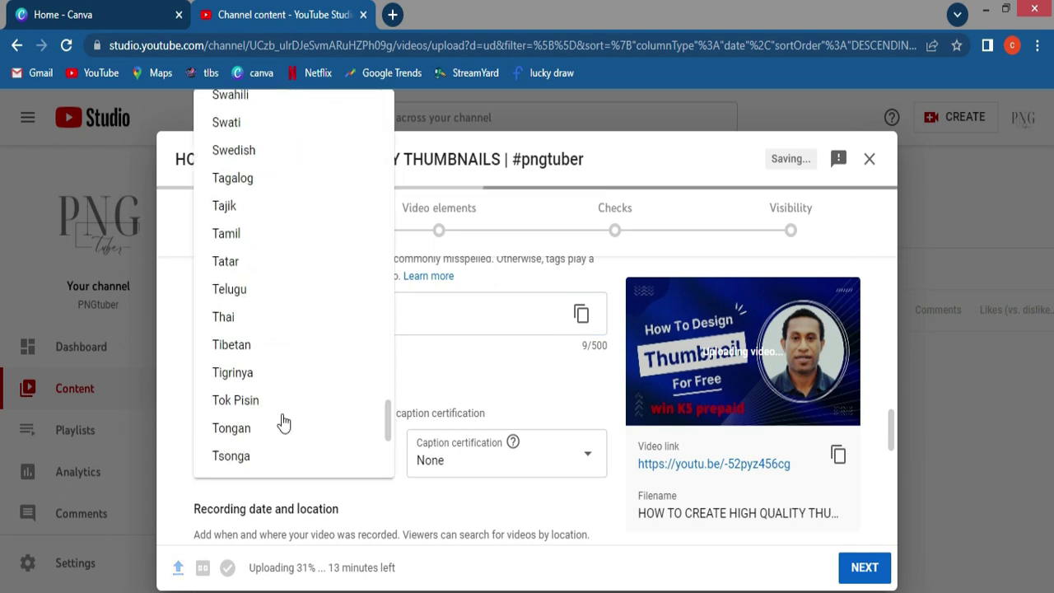
left_click(263, 420)
Set the recording date to Jun 28, 2022 and enter 'papua' as the location
left_click_drag(890, 423, 889, 450)
left_click(376, 334)
left_click(501, 346)
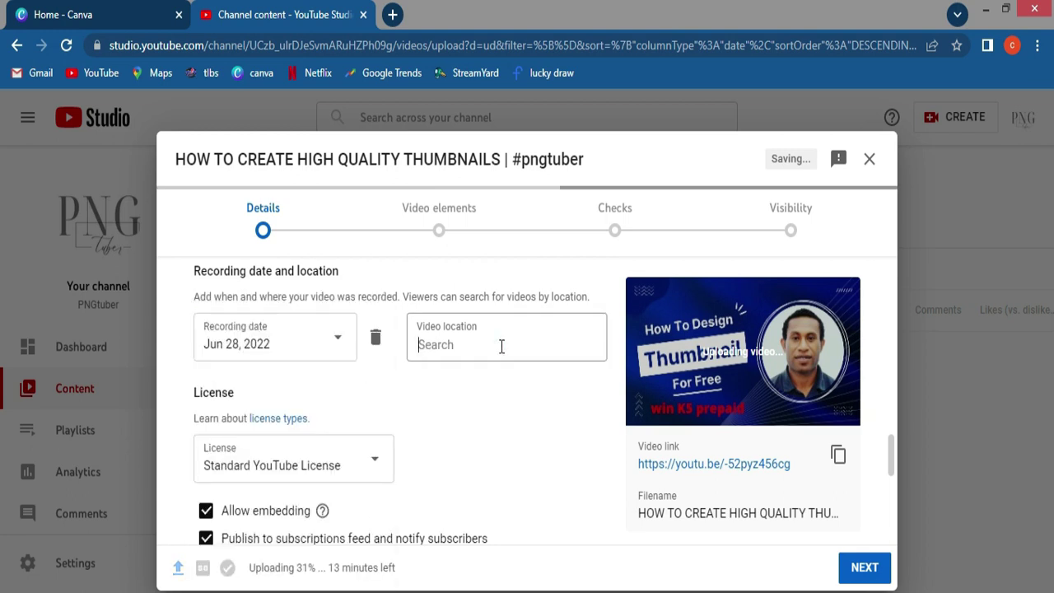
type("papua")
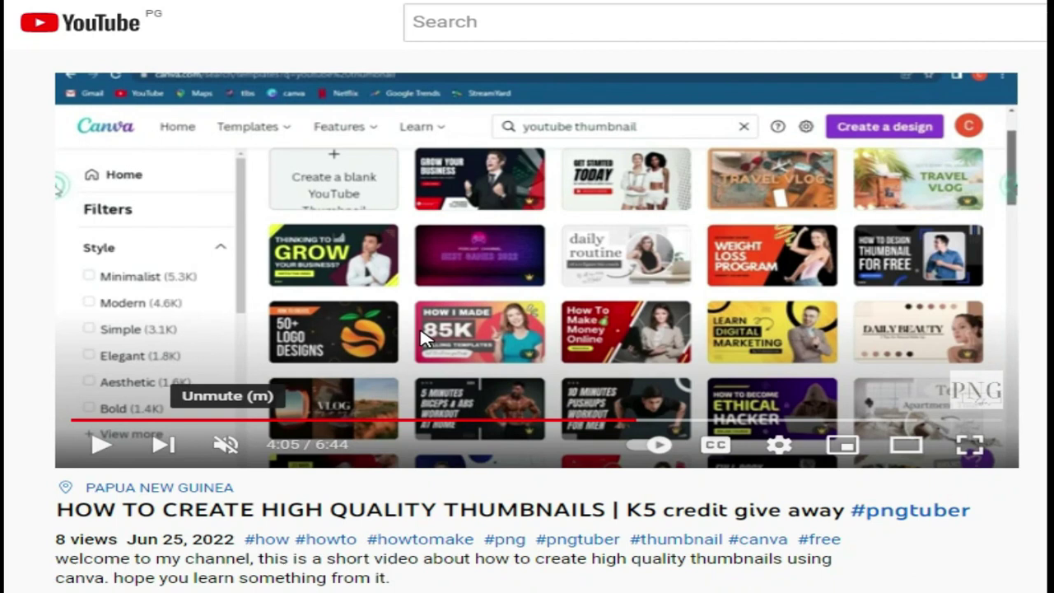
Resume the earlier video, seek back to 4:00, then pause it
left_click(554, 321)
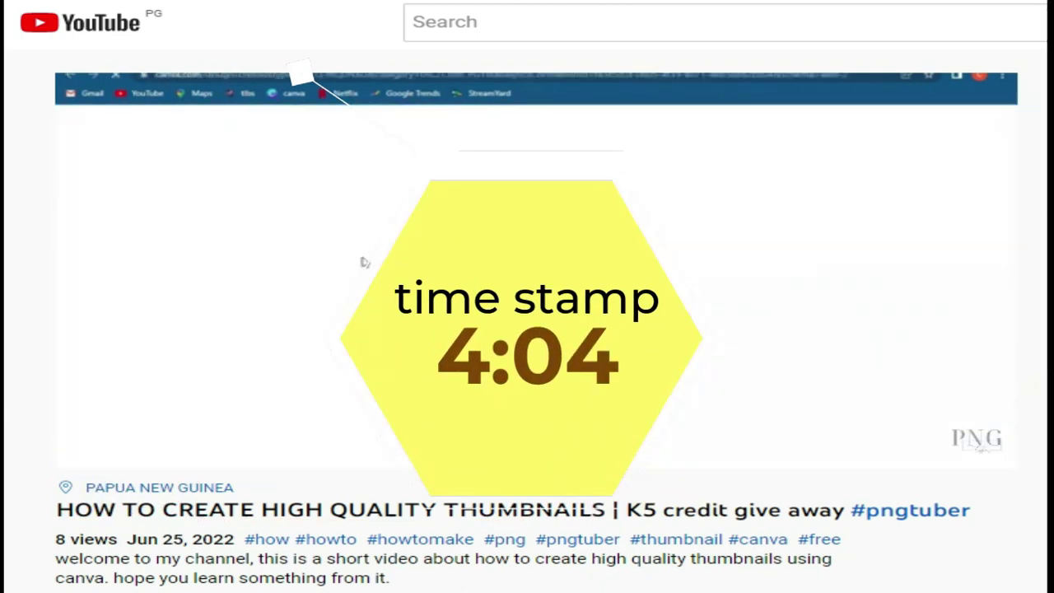
mouse_move(690, 245)
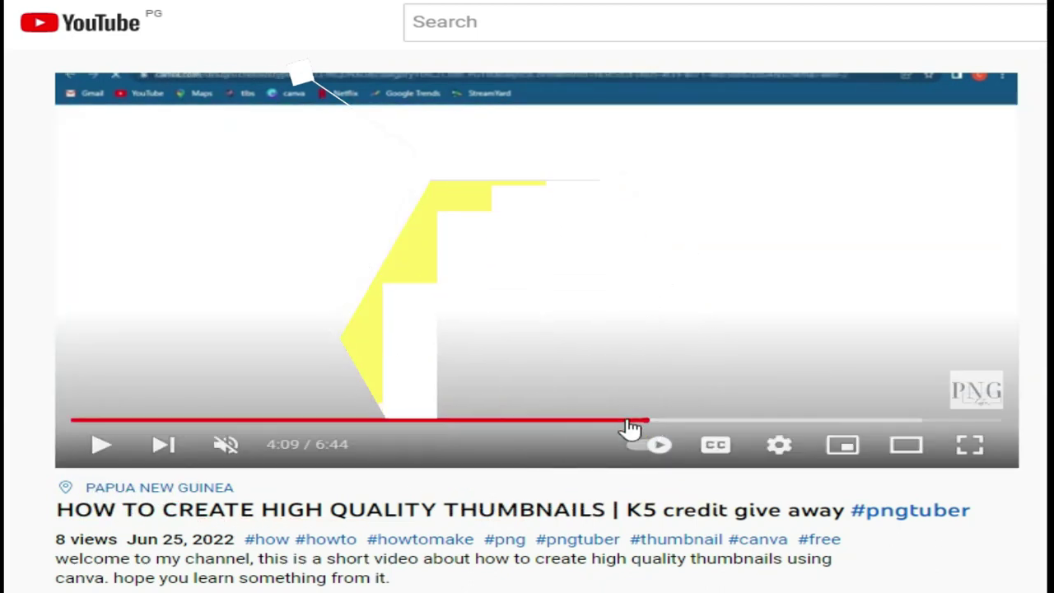
left_click(626, 424)
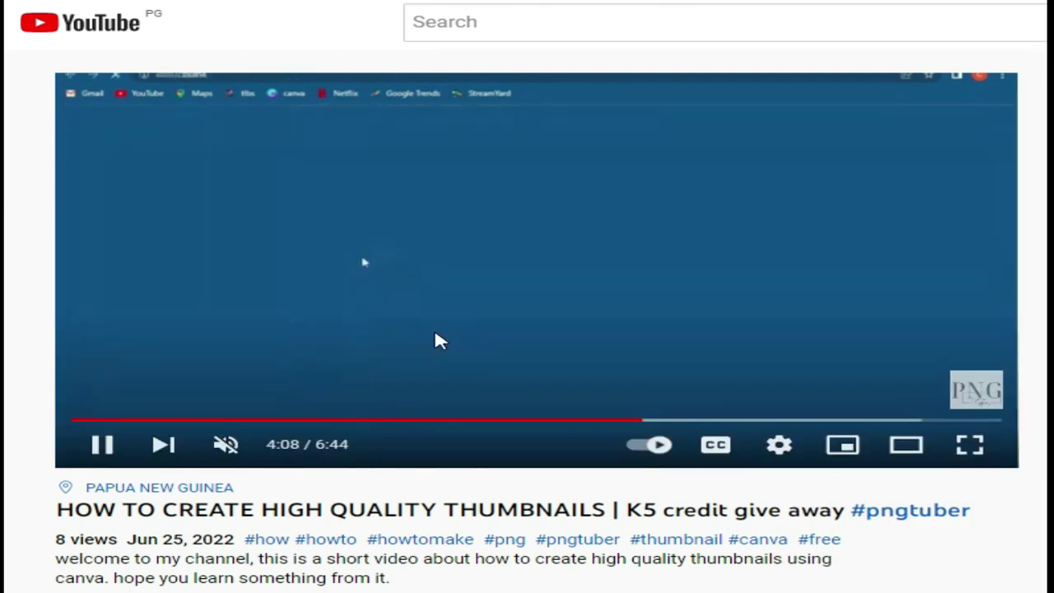
left_click(435, 334)
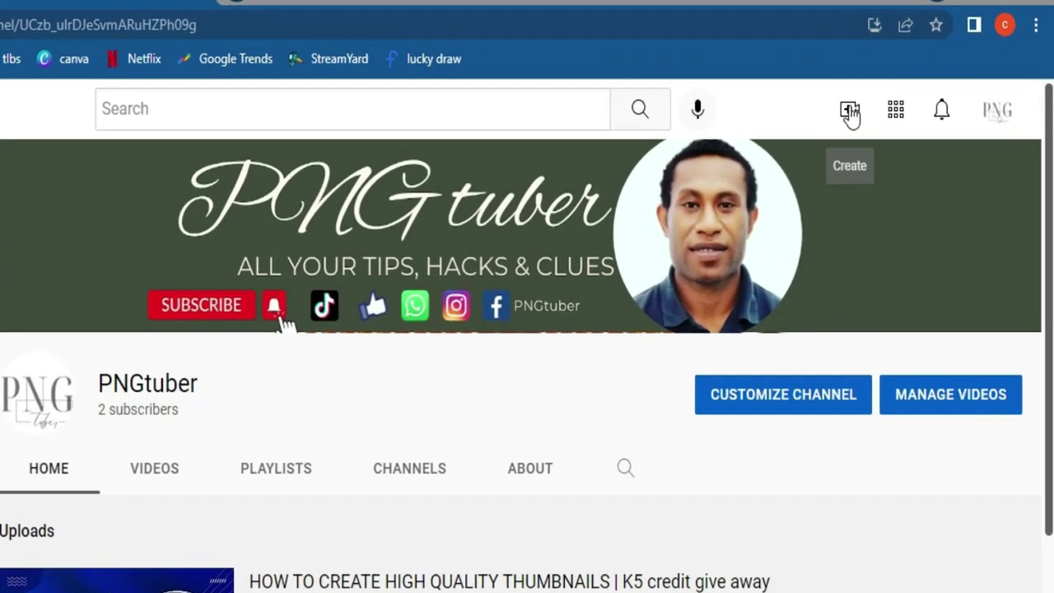
Start a new video upload from the Create menu and open the file picker
left_click(855, 112)
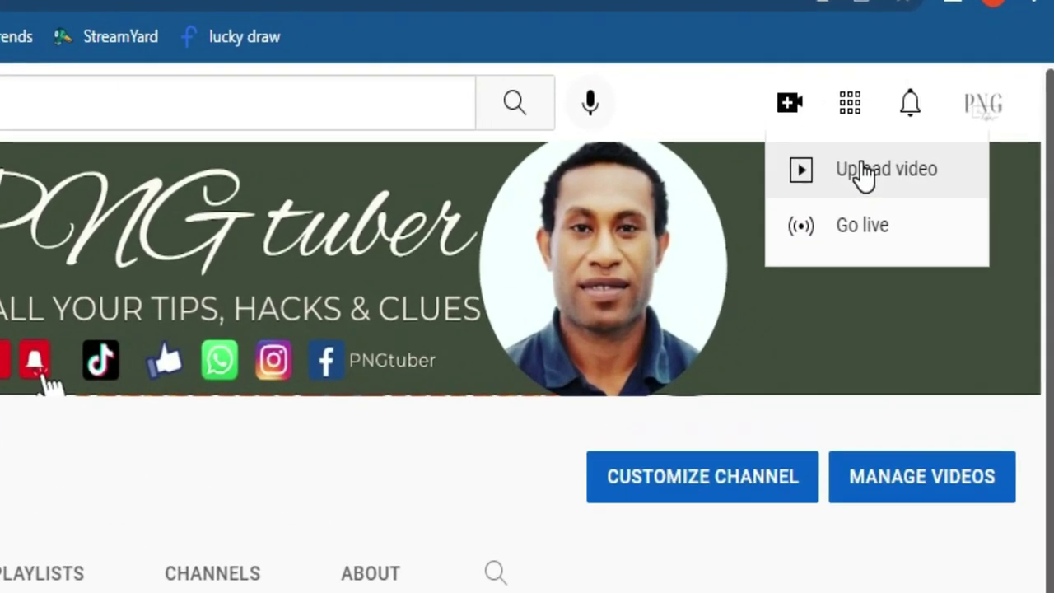
left_click(869, 171)
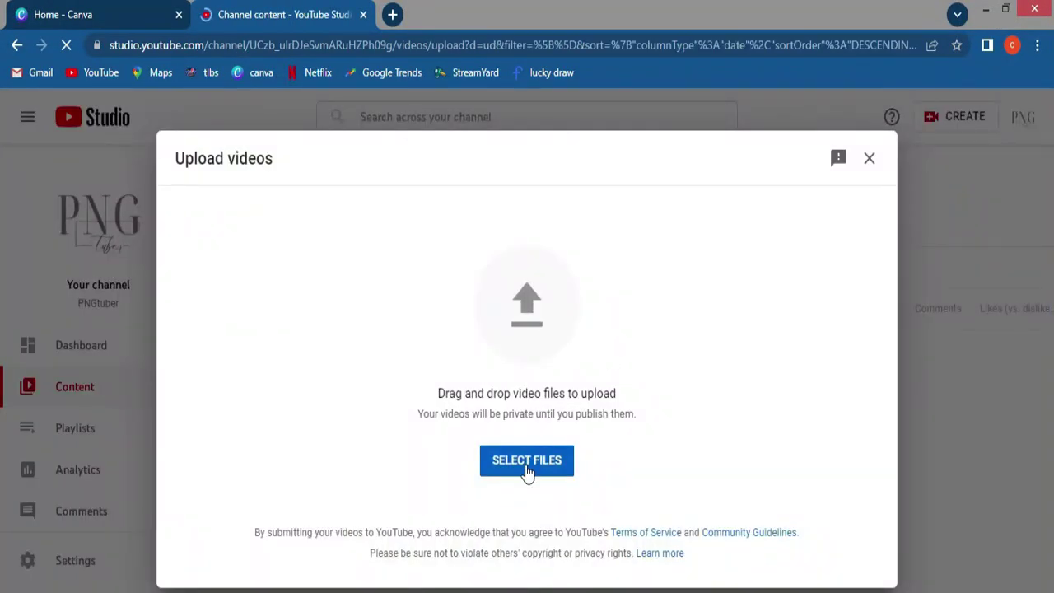
left_click(528, 472)
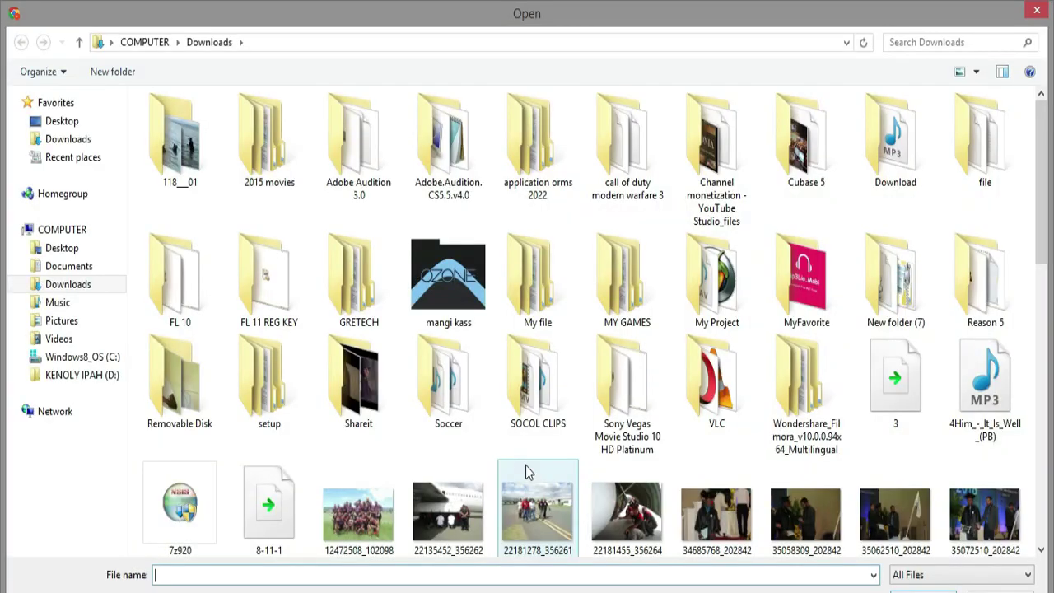
Browse to Desktop > gka aviation > New folder > youtube > ready to upload and select HOW TO CREATE HIGH QUALITY THUMBNAILS
left_click(73, 250)
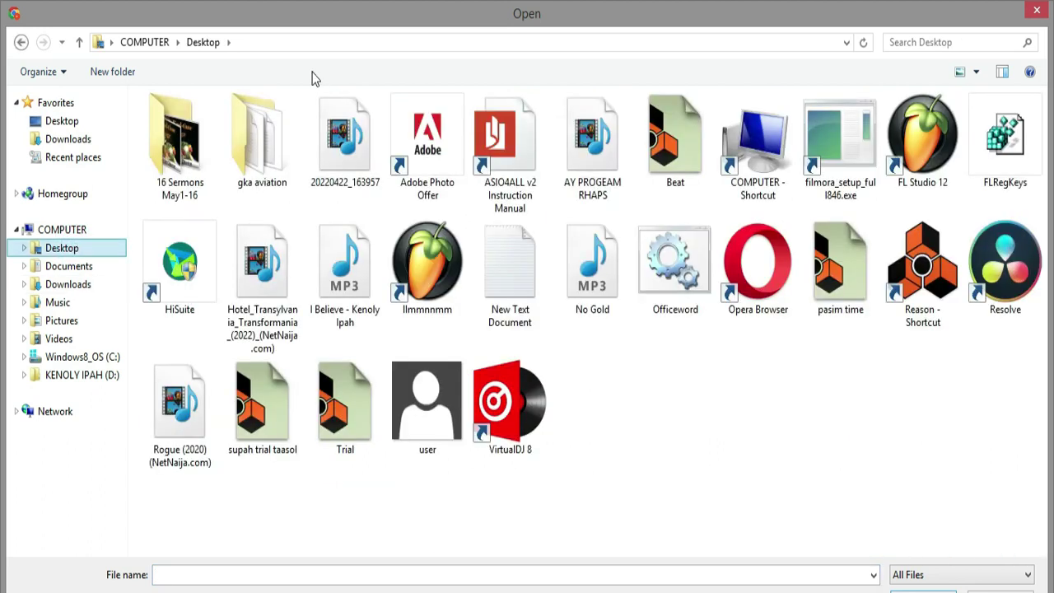
left_click(263, 162)
double_click(263, 162)
double_click(267, 140)
double_click(264, 140)
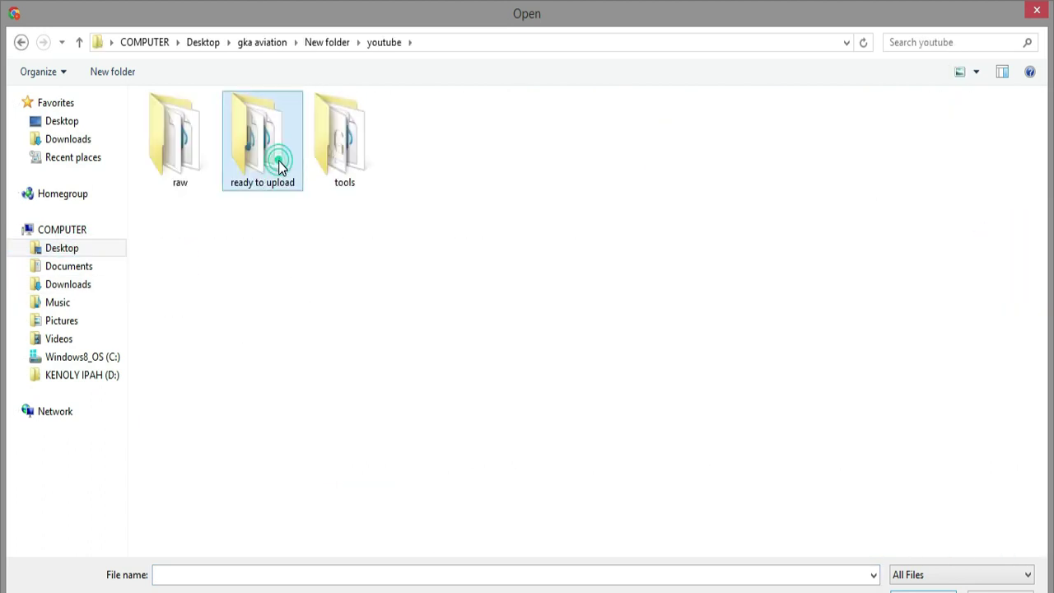
double_click(280, 162)
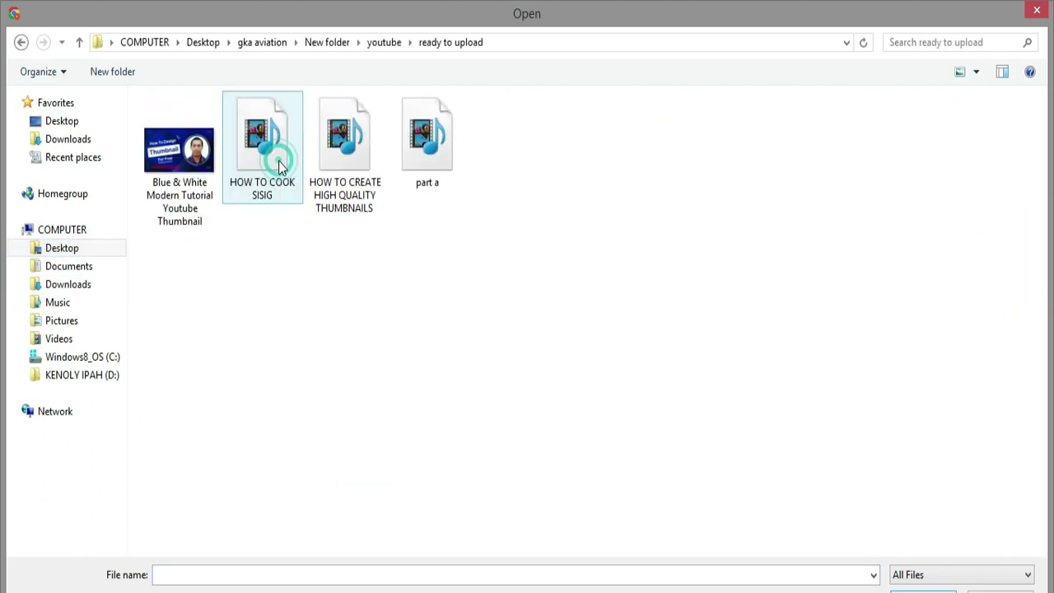
left_click(340, 185)
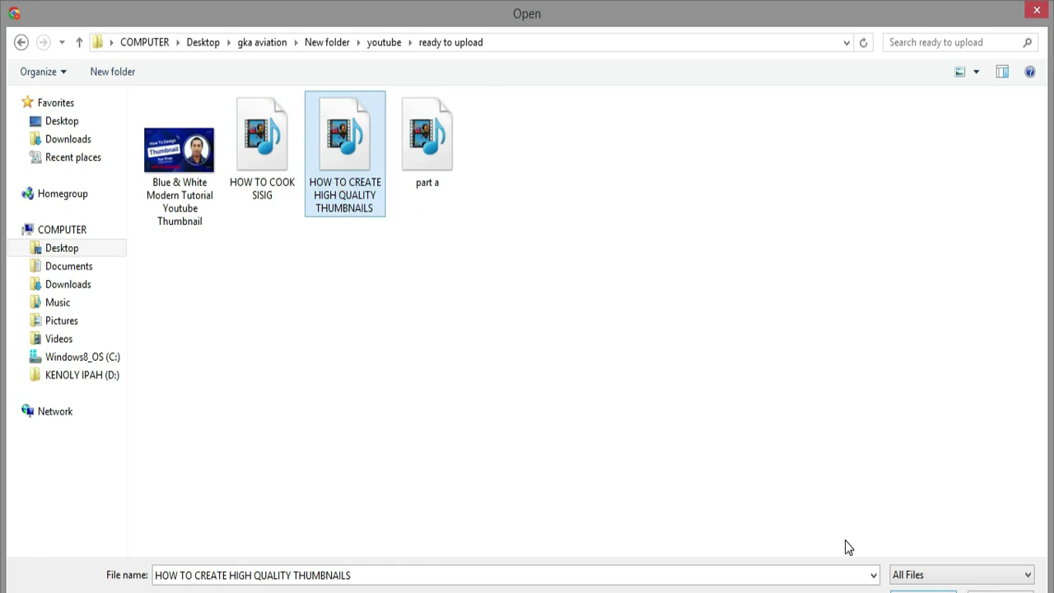
Submit the video for upload and append '| #pngtuber' to its title
key("Return")
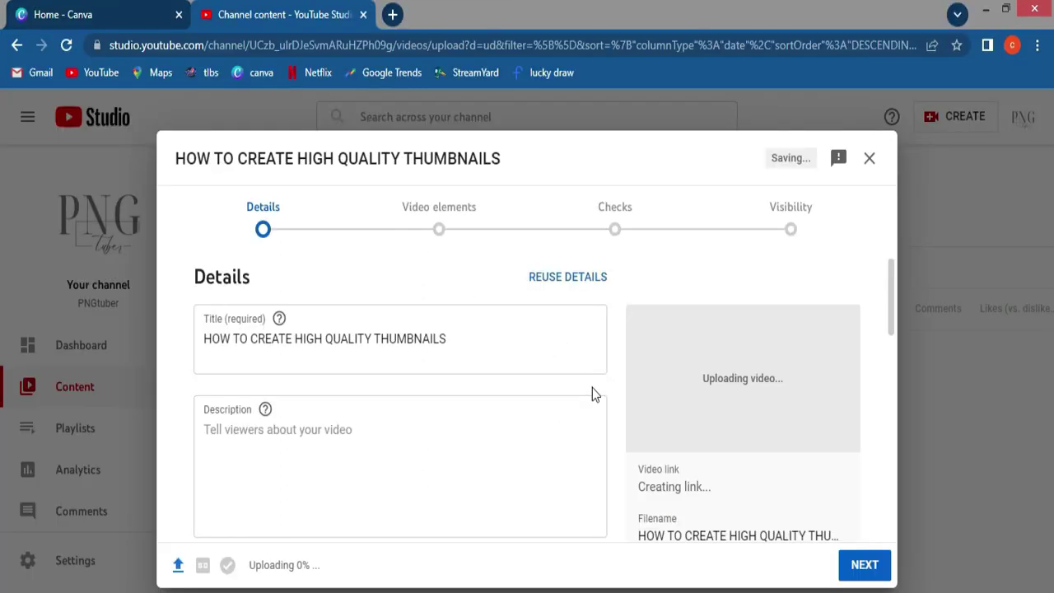
left_click(457, 340)
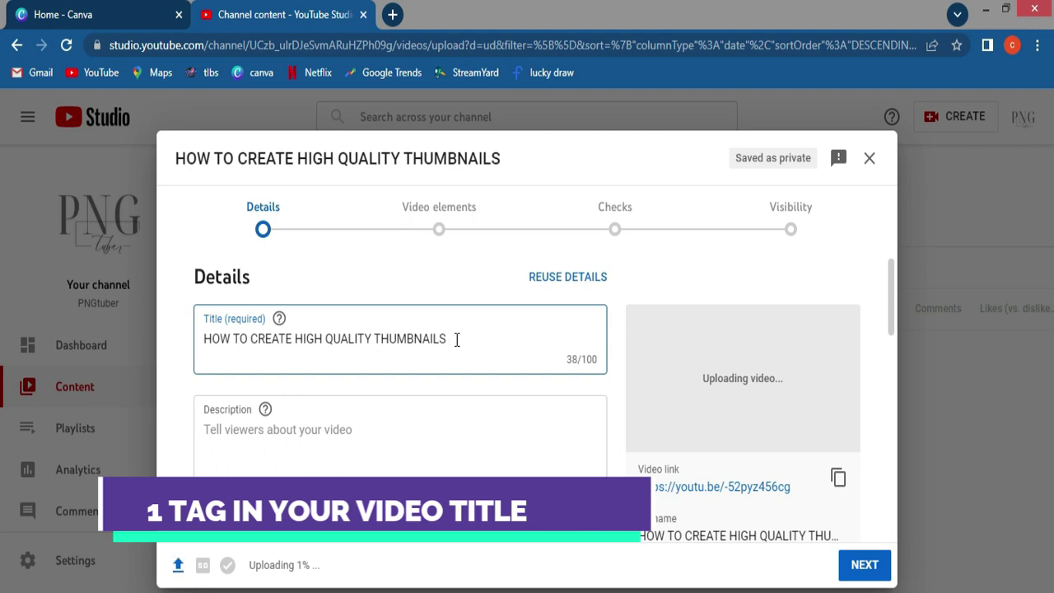
type("|")
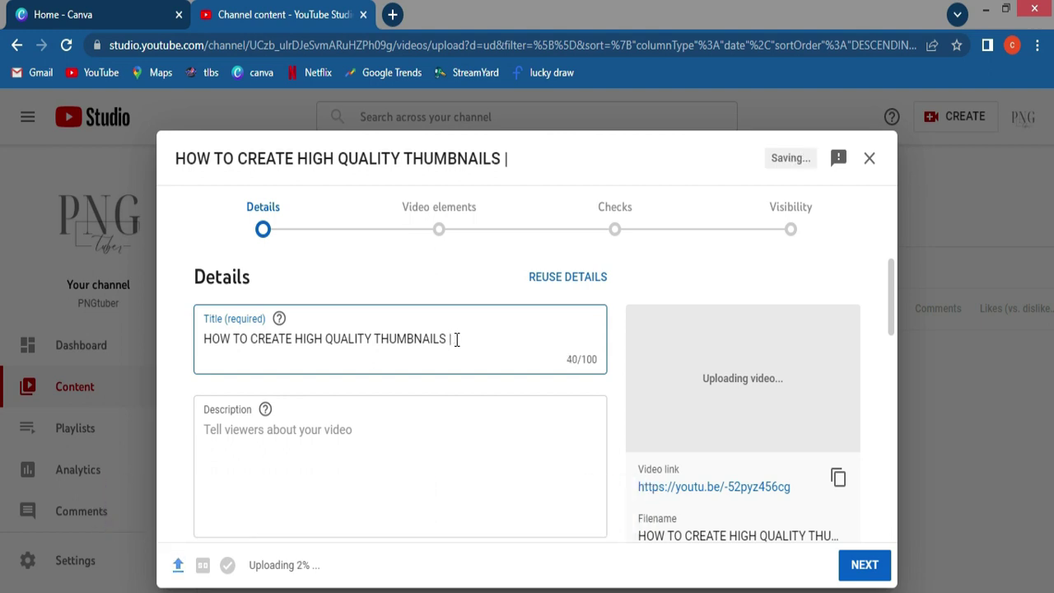
type(" #")
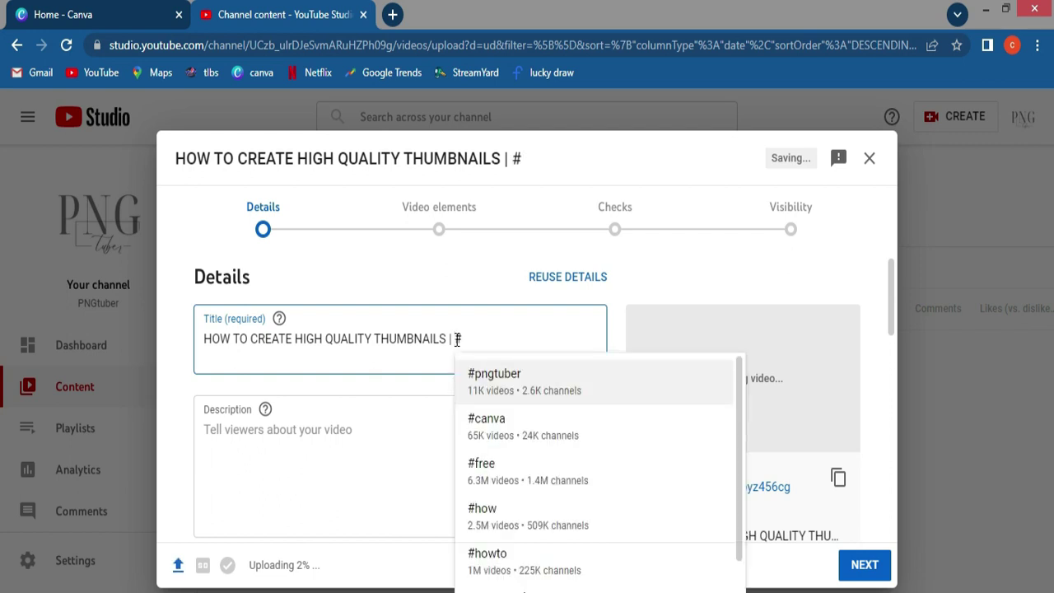
left_click(492, 375)
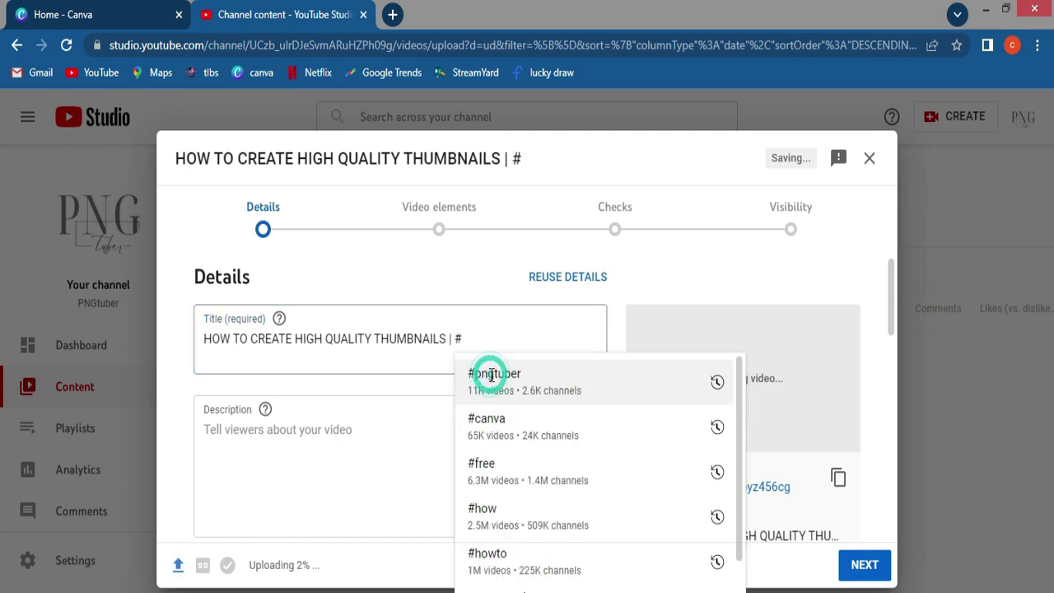
left_click(238, 428)
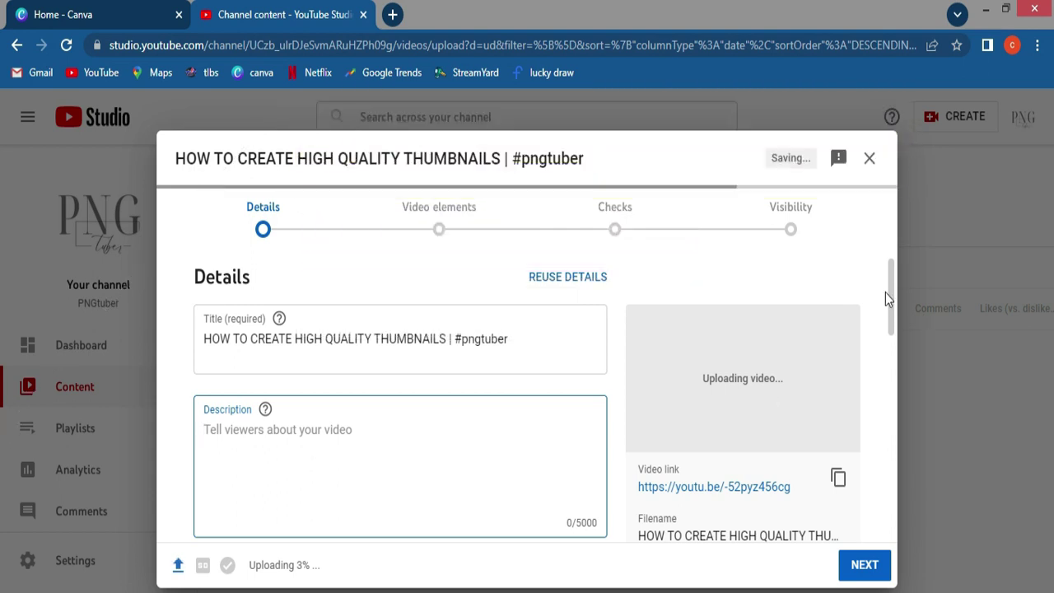
left_click_drag(891, 295, 903, 525)
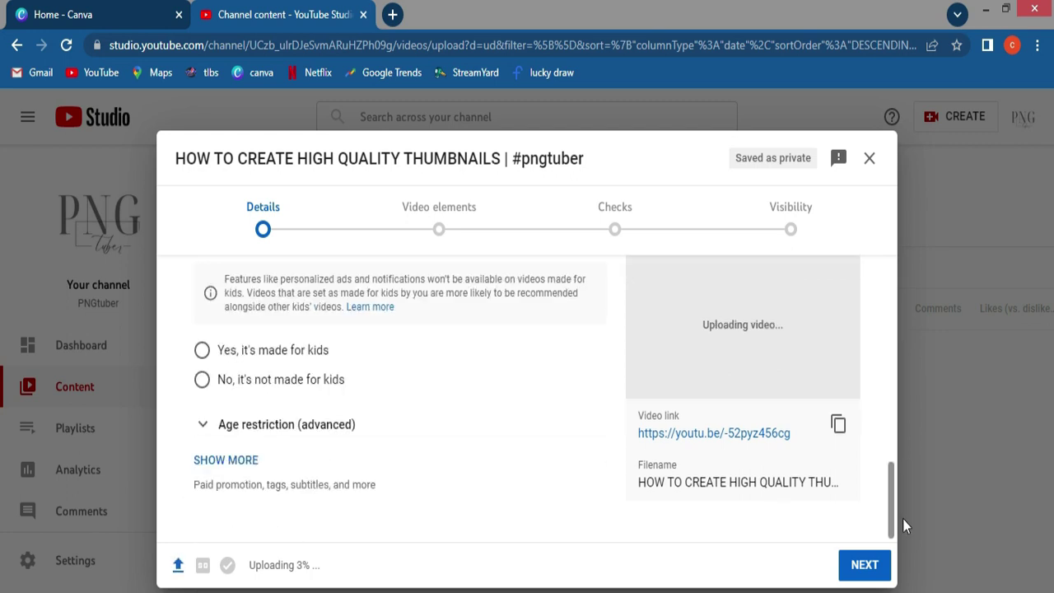
left_click(221, 463)
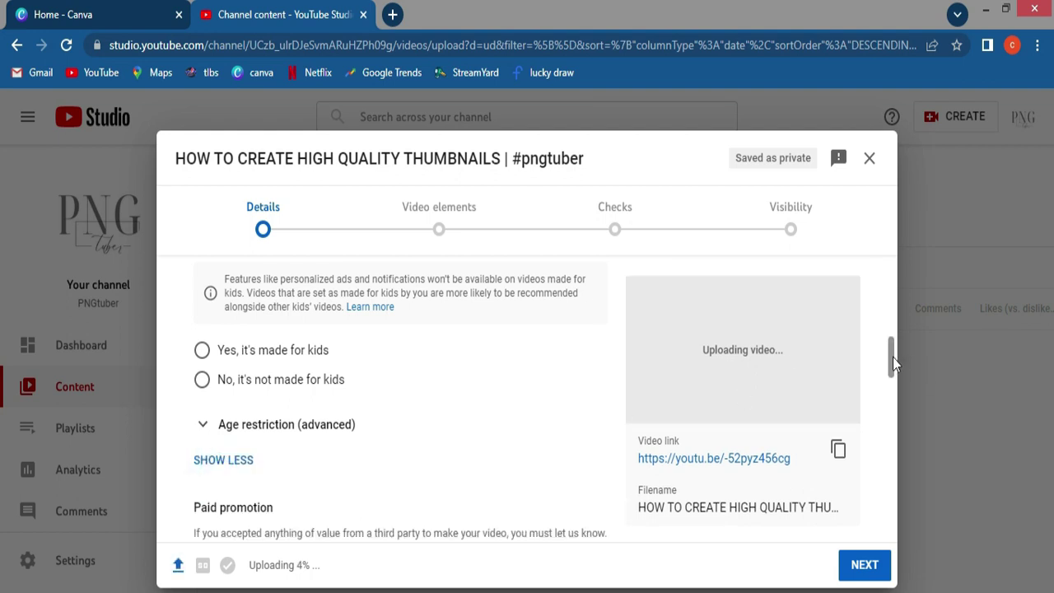
left_click_drag(893, 357, 896, 404)
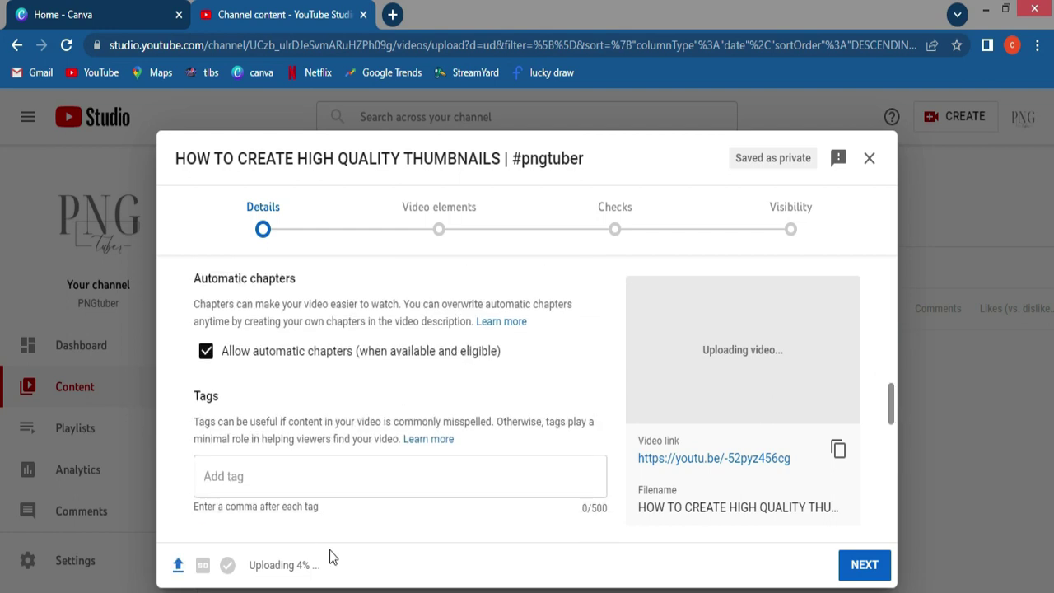
left_click(368, 479)
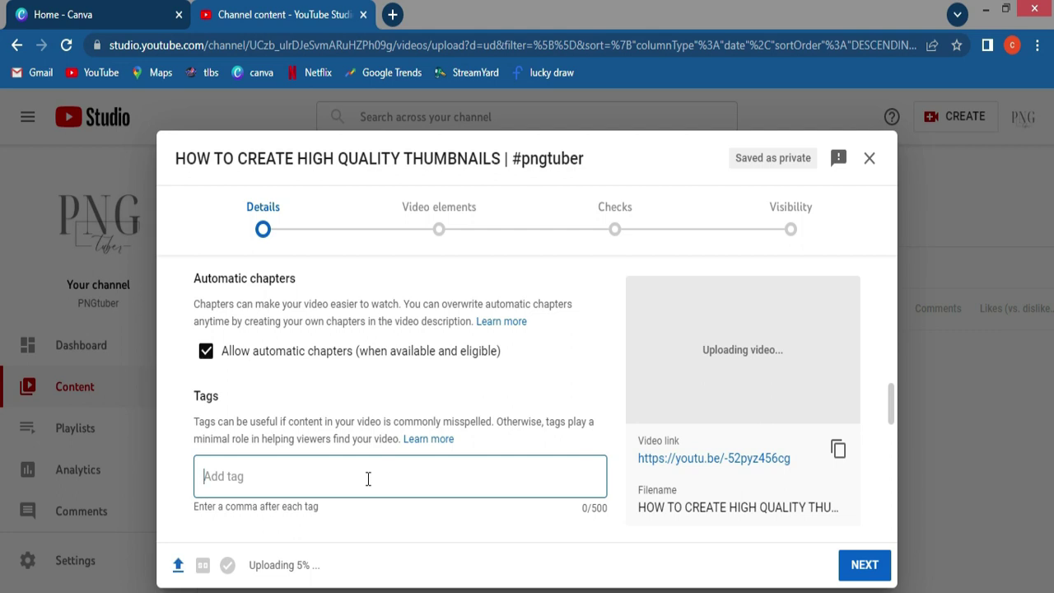
left_click_drag(892, 398, 881, 276)
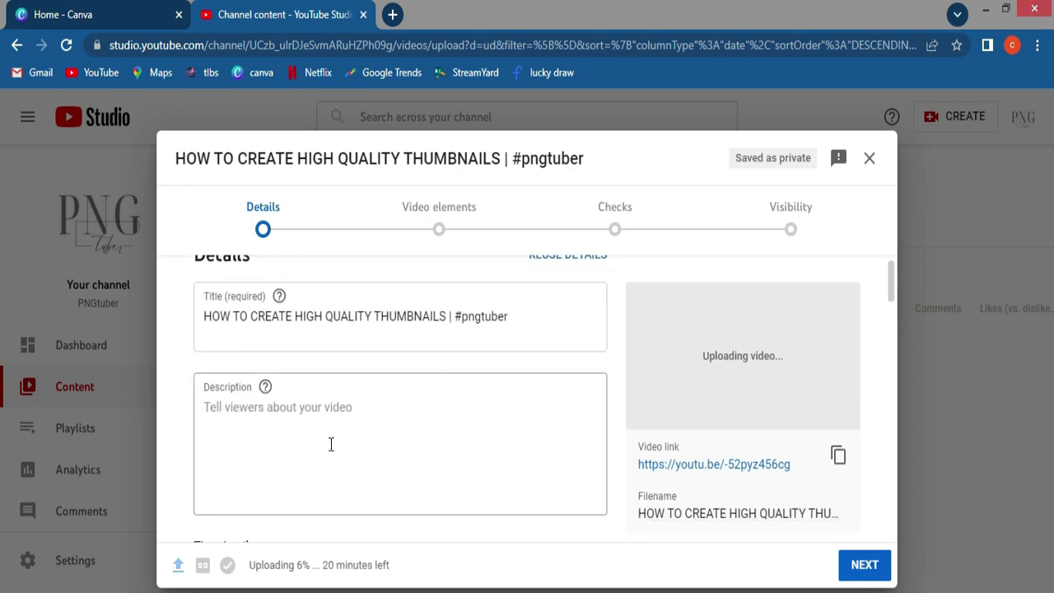
Begin the description with hashtags #pngtuber, #canva, #howto, #free and #howtomake
left_click(319, 416)
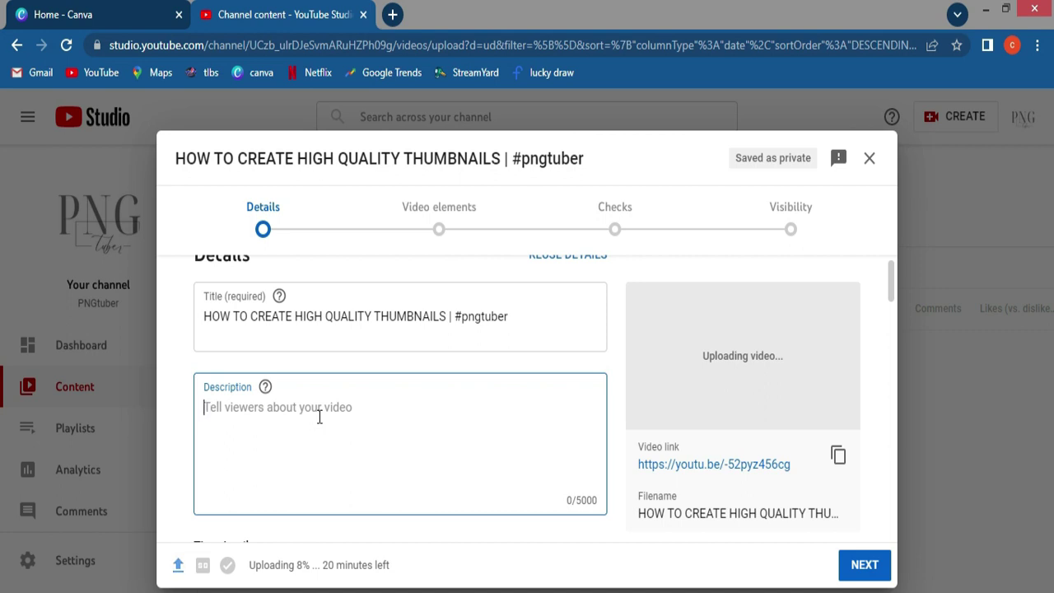
type("#")
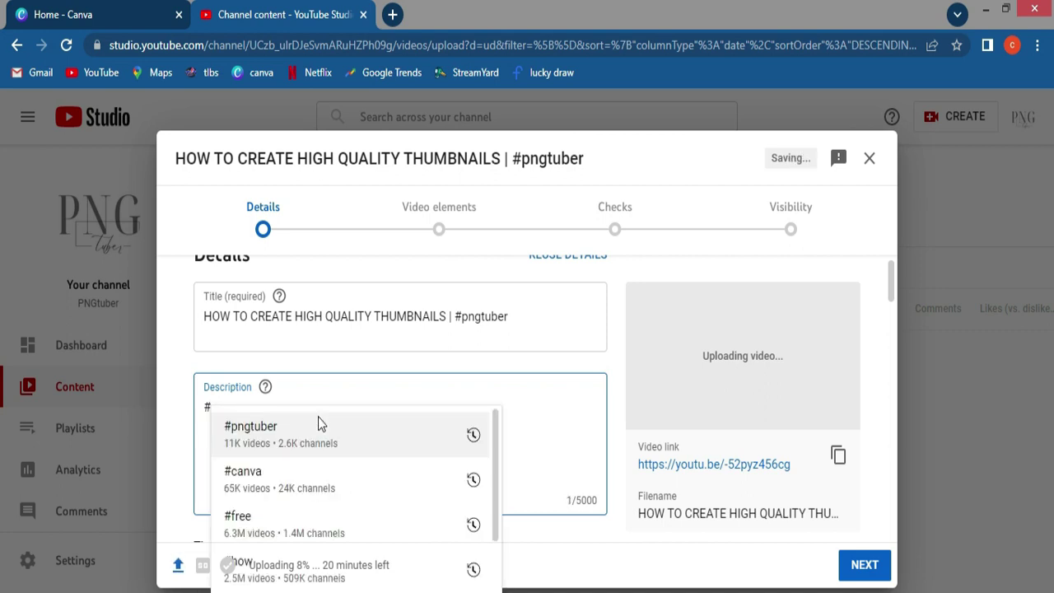
left_click(318, 428)
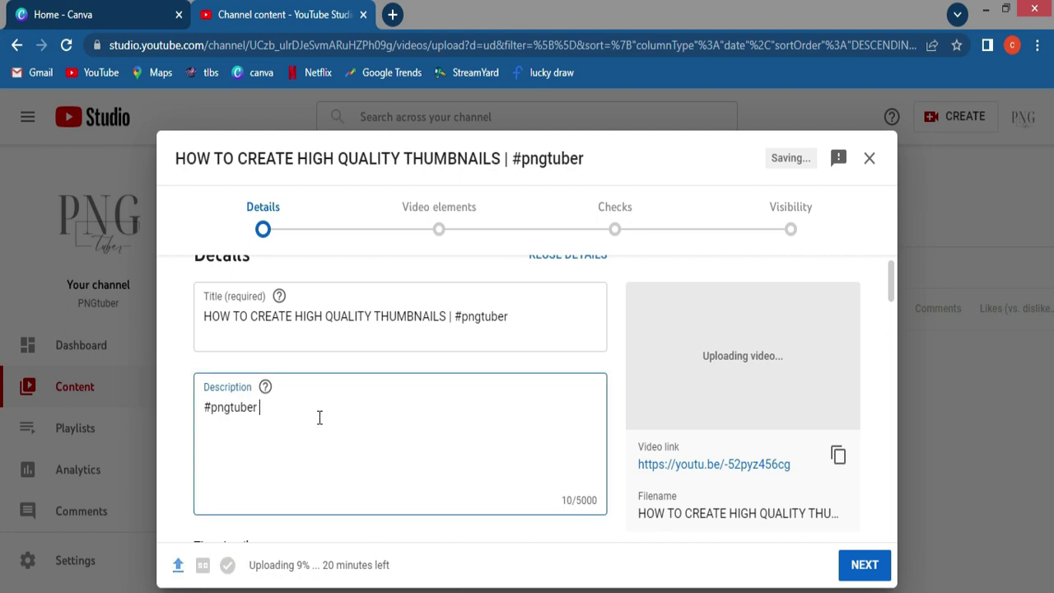
type("#")
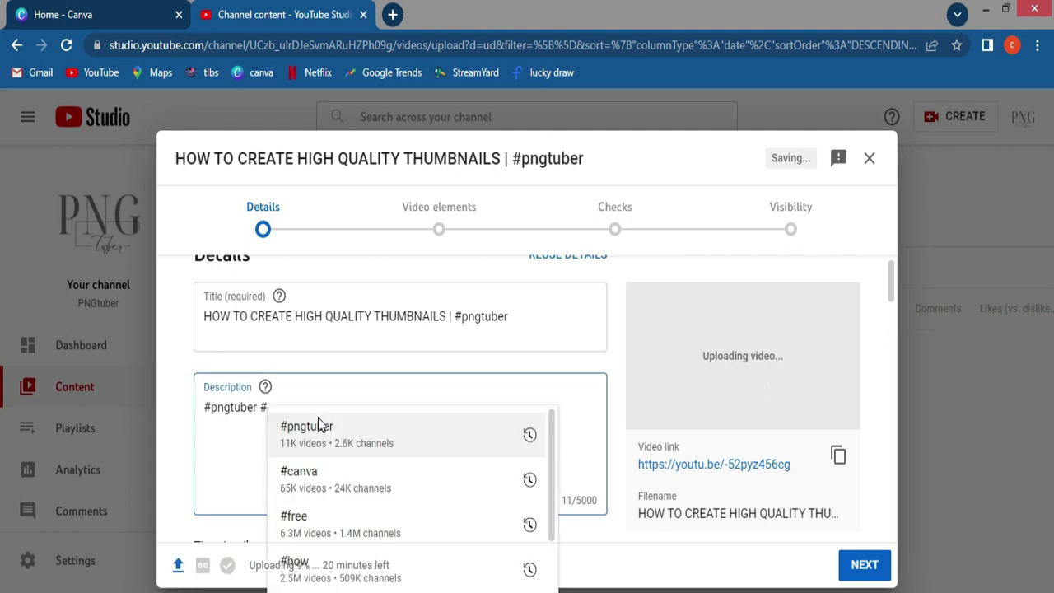
left_click(325, 471)
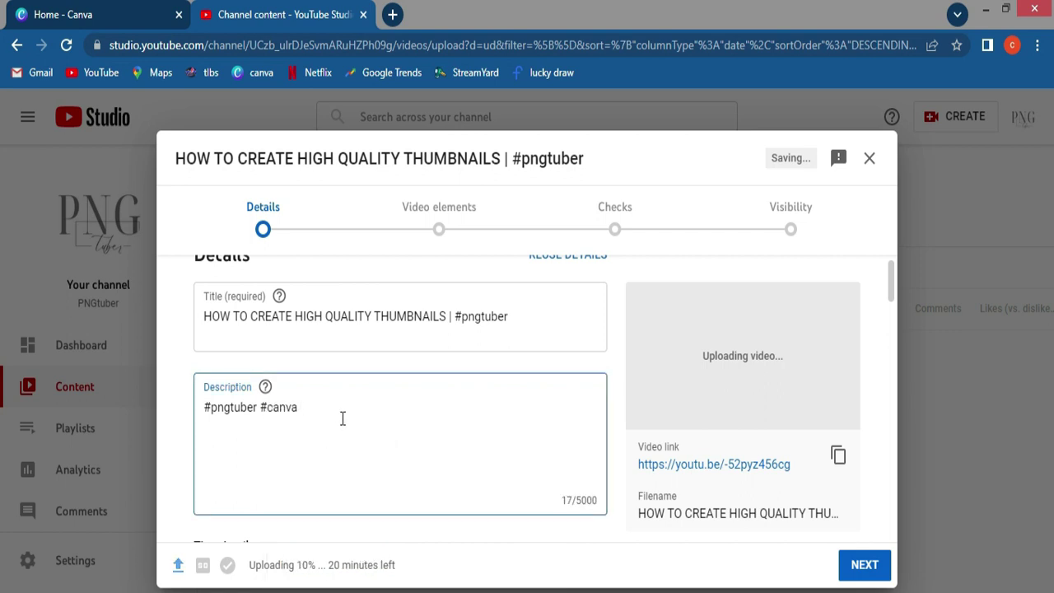
type("#")
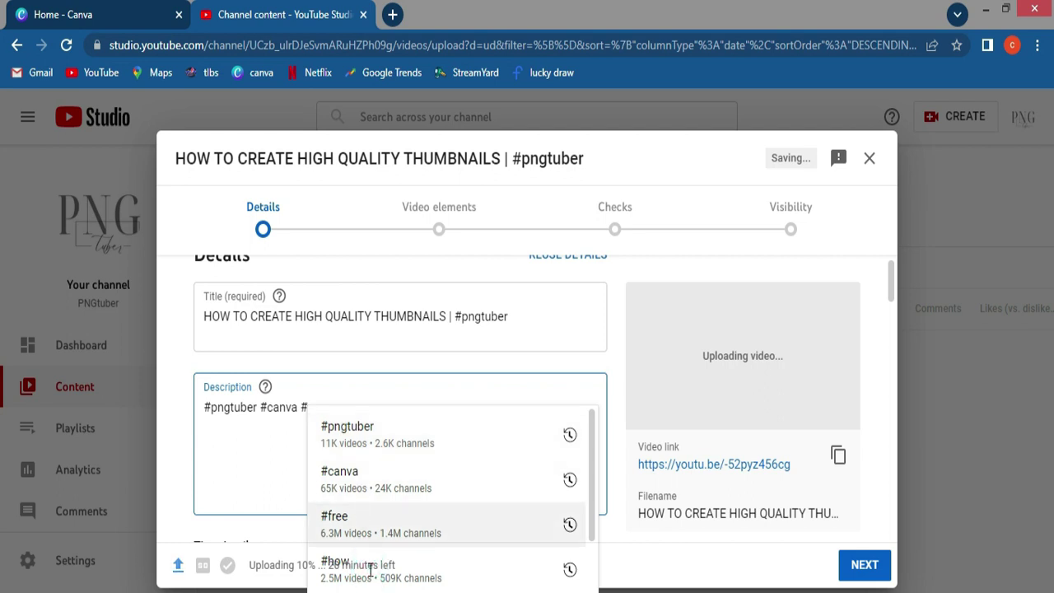
left_click(359, 379)
type("howto #free #")
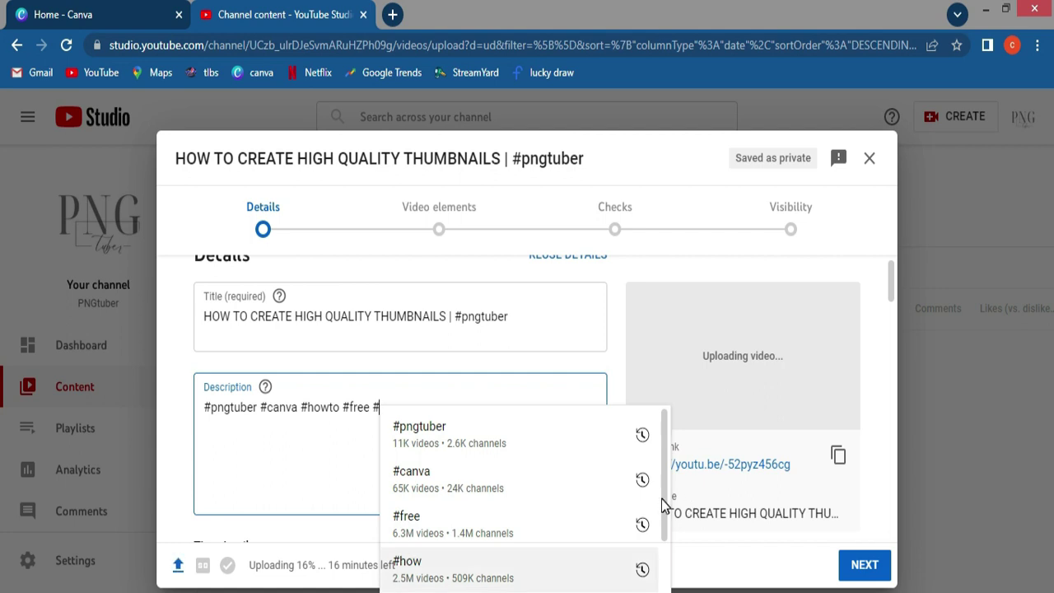
scroll(663, 523, "down", 1)
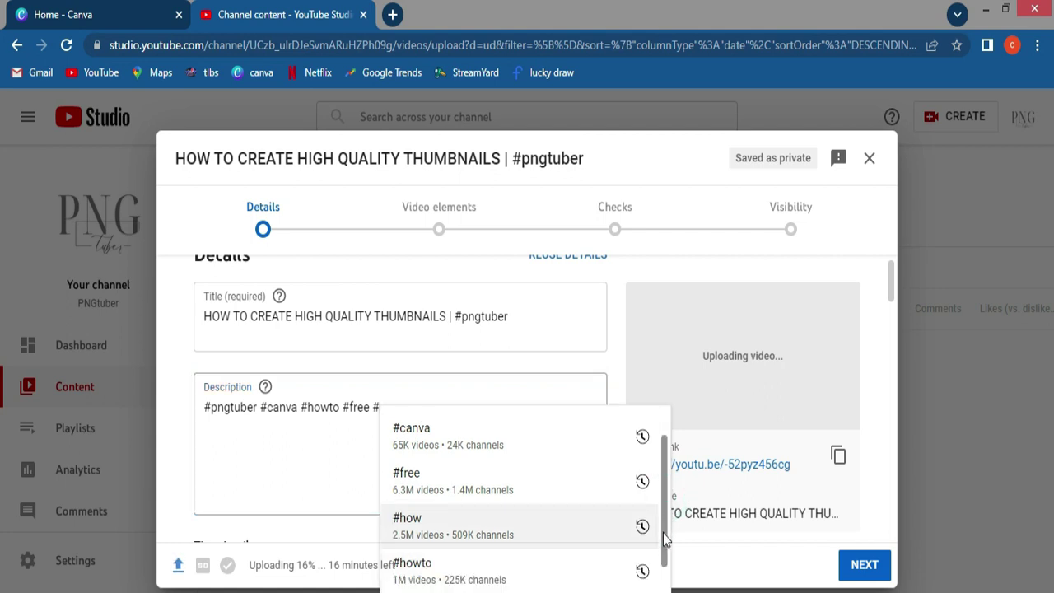
type("howtomake")
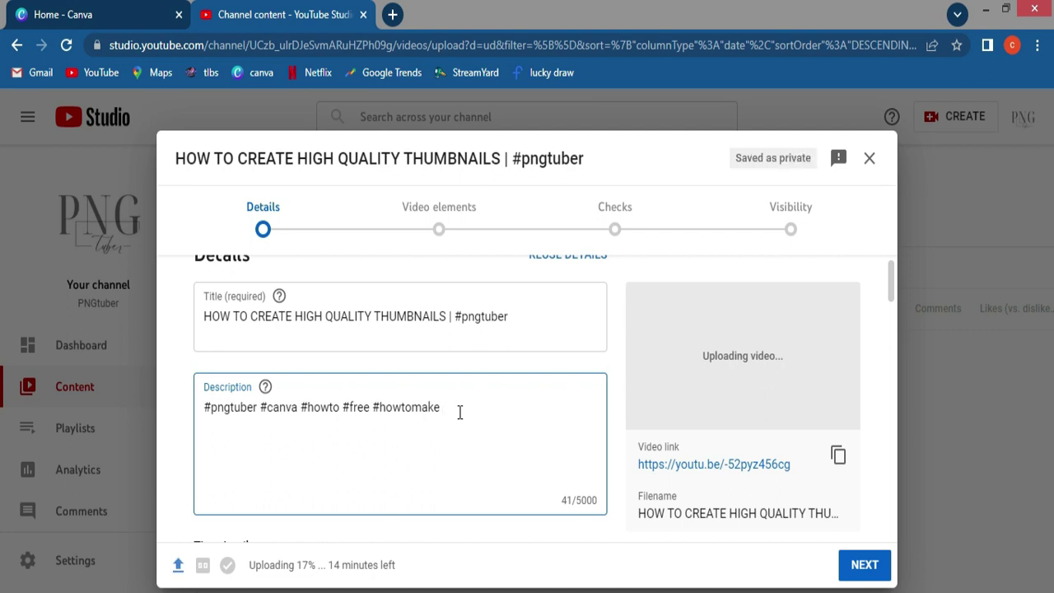
Add 'hello, welcome back.', a summary about creating high quality thumbnails, and 'enjoy!!' below the hashtags
key("Return")
type("hello, welcome back.")
key("Return")
type("this is a short video about how to create high quality")
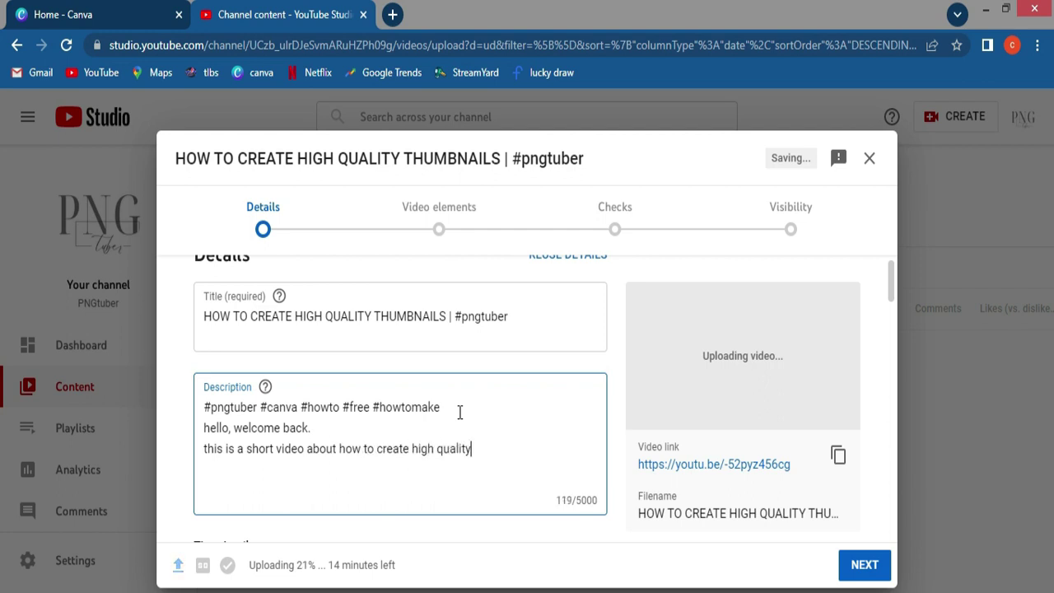
type(" thumbnails and where to do that. hope you learn something ")
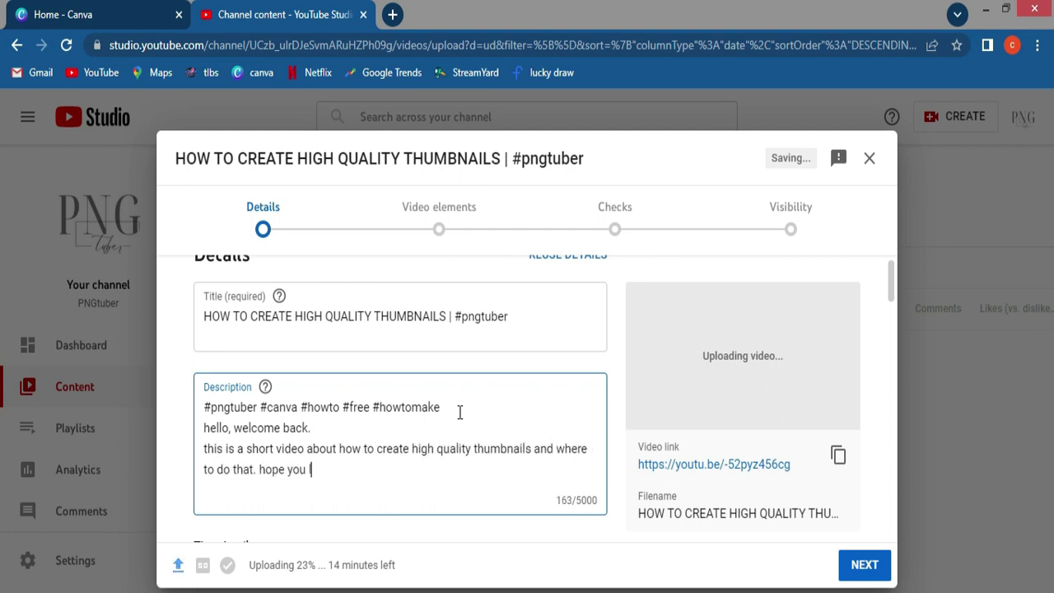
type("from this video,")
key("Return")
type("enj")
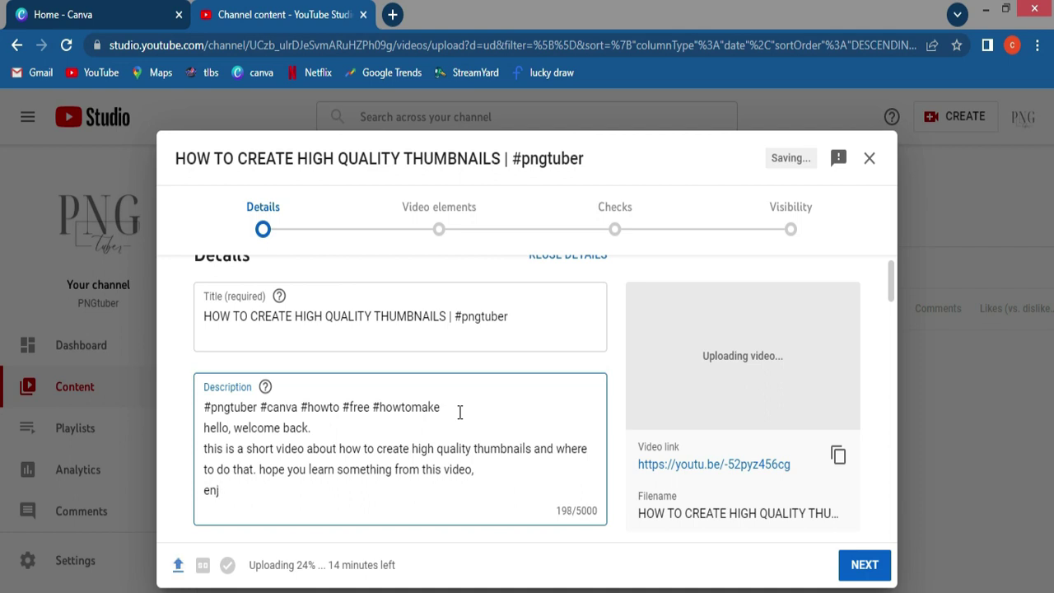
type("oy!!")
key("Return")
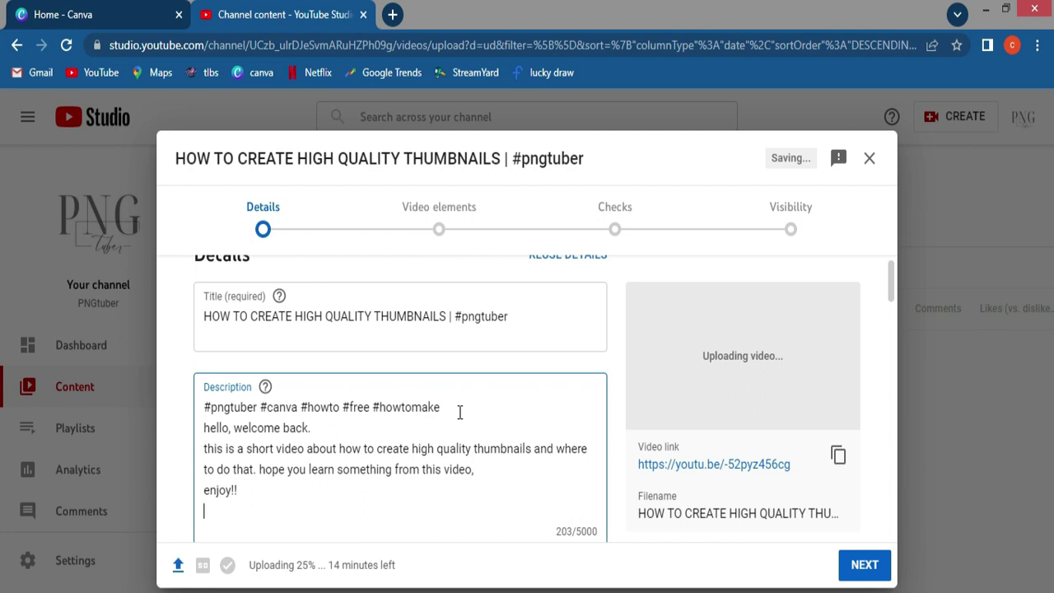
key("Return")
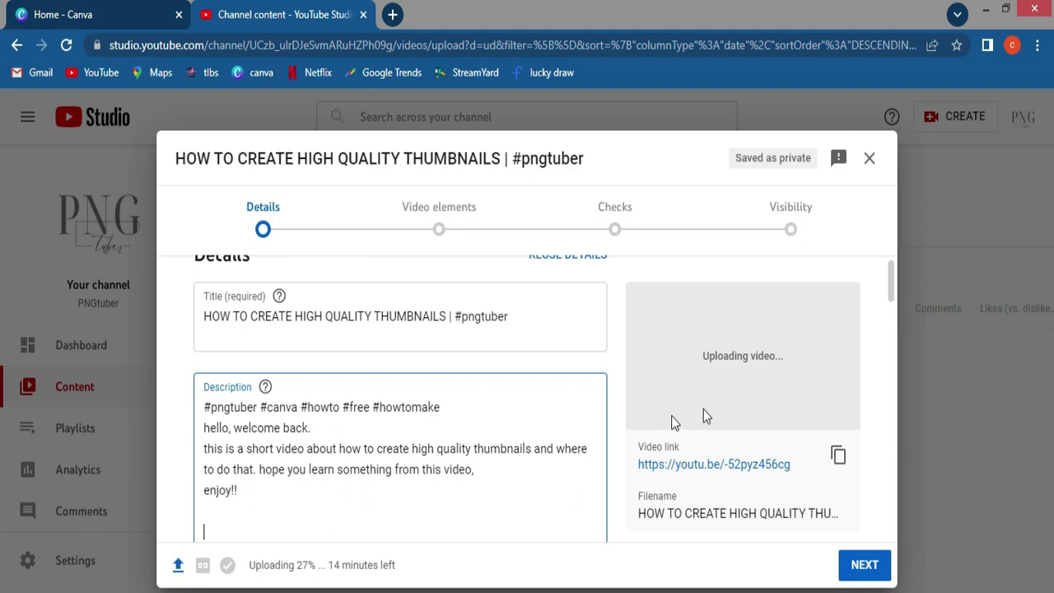
Append an 'fb link;' line and a 'timestamp;' section with '0:100 intro' to the description
left_click_drag(890, 284, 891, 303)
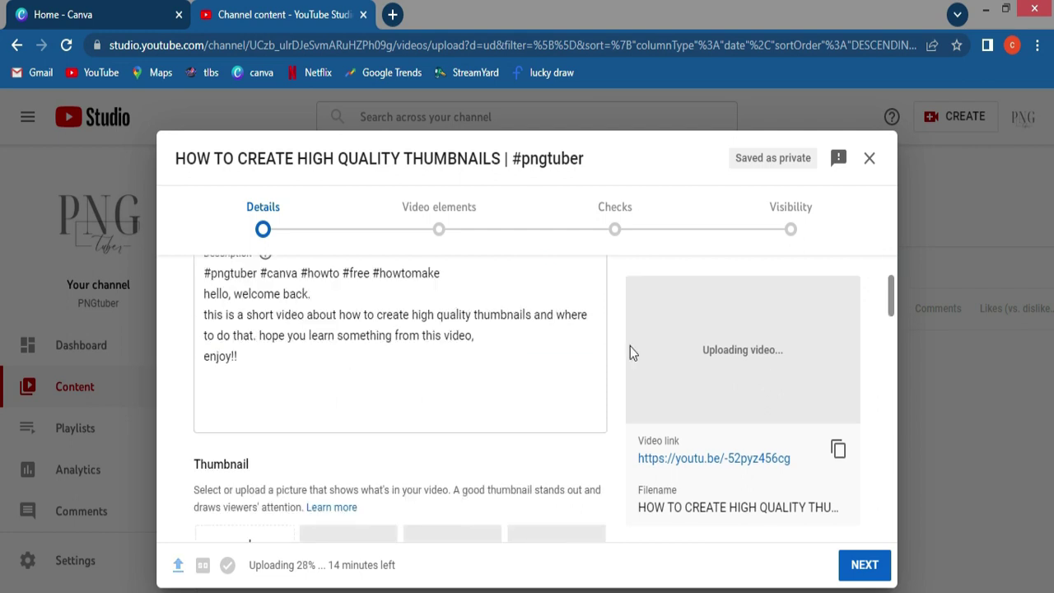
left_click(220, 410)
type("fb link;")
key("Return")
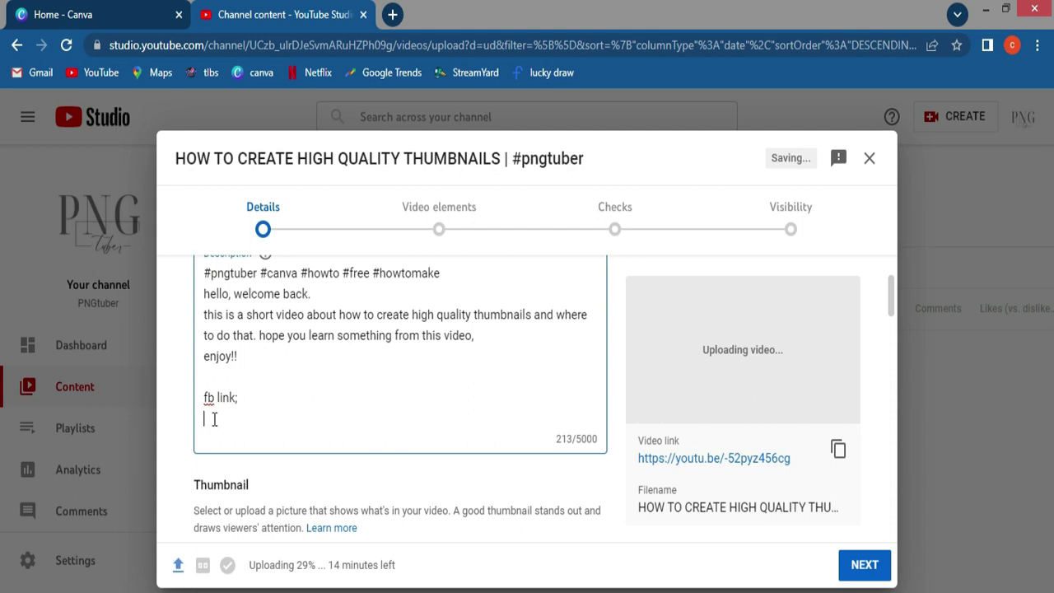
key("Return")
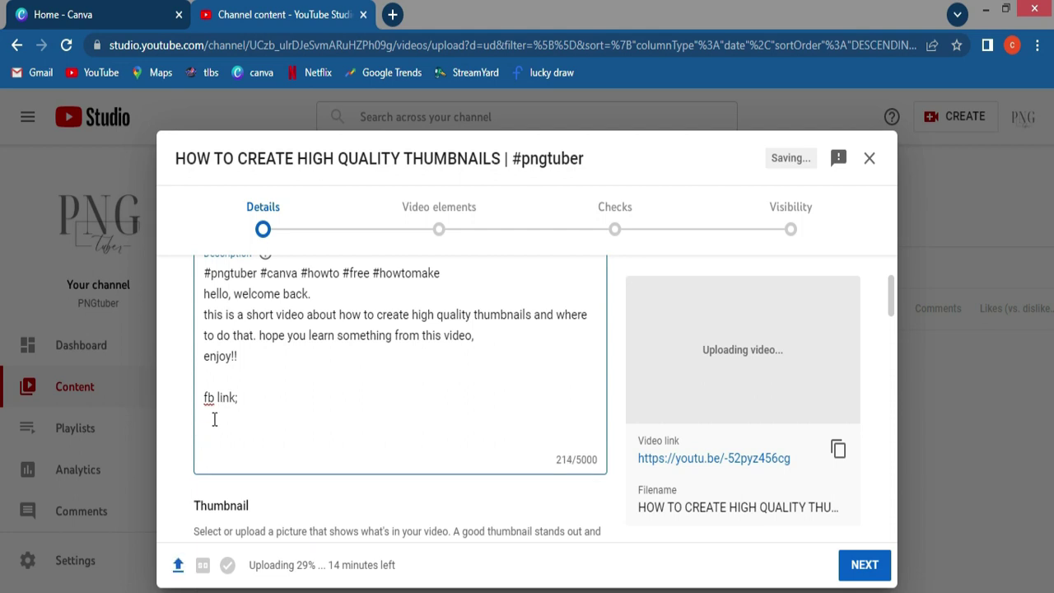
type("timestamp;")
key("Return")
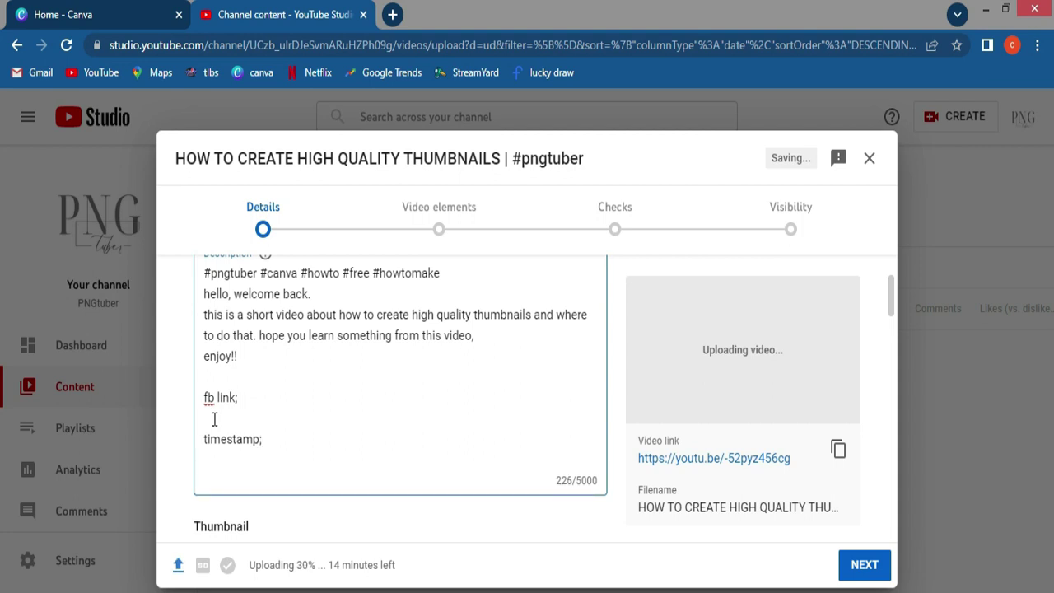
type("0:100 intro")
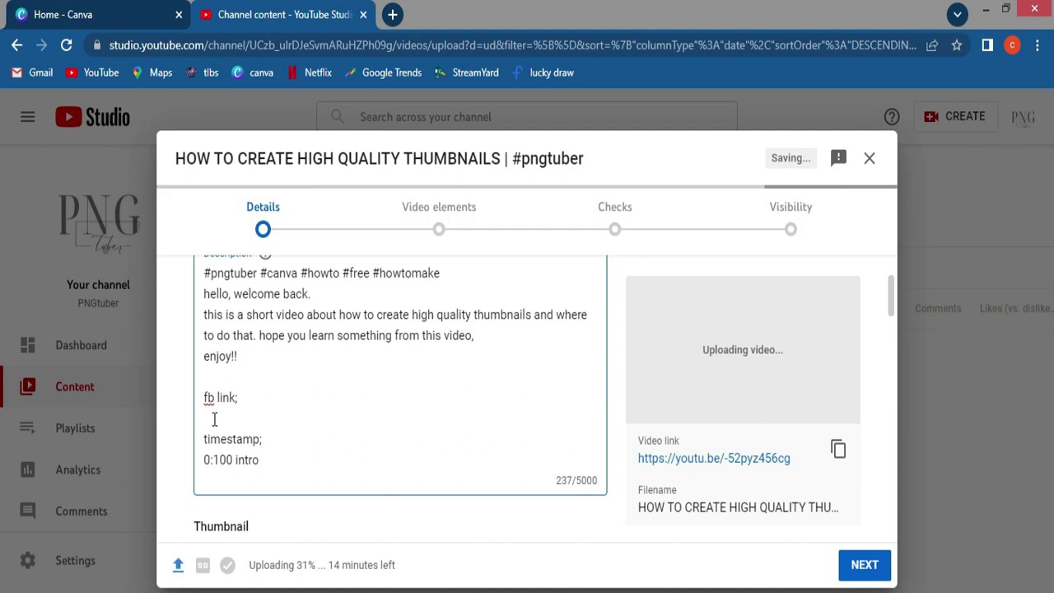
key("Return")
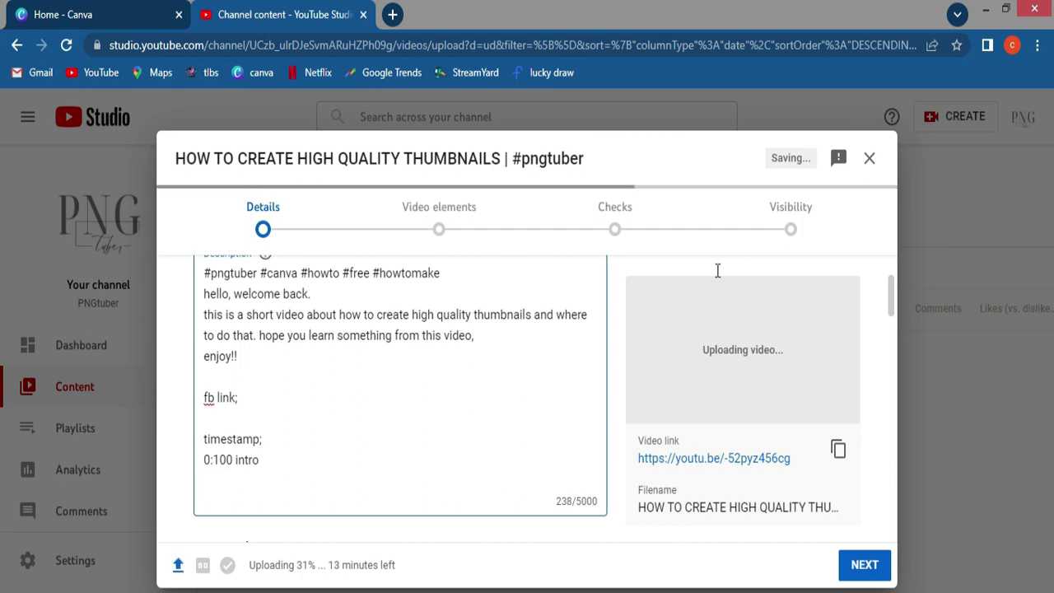
Upload the Blue & White Modern Tutorial Youtube Thumbnail image as the custom thumbnail
left_click(891, 290)
left_click_drag(891, 290, 890, 320)
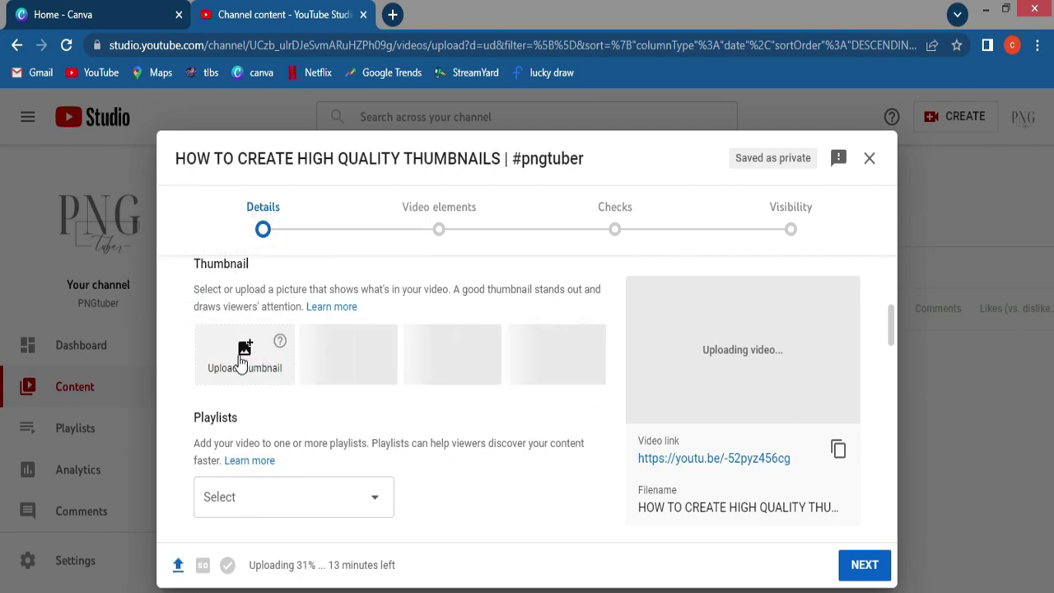
left_click(240, 363)
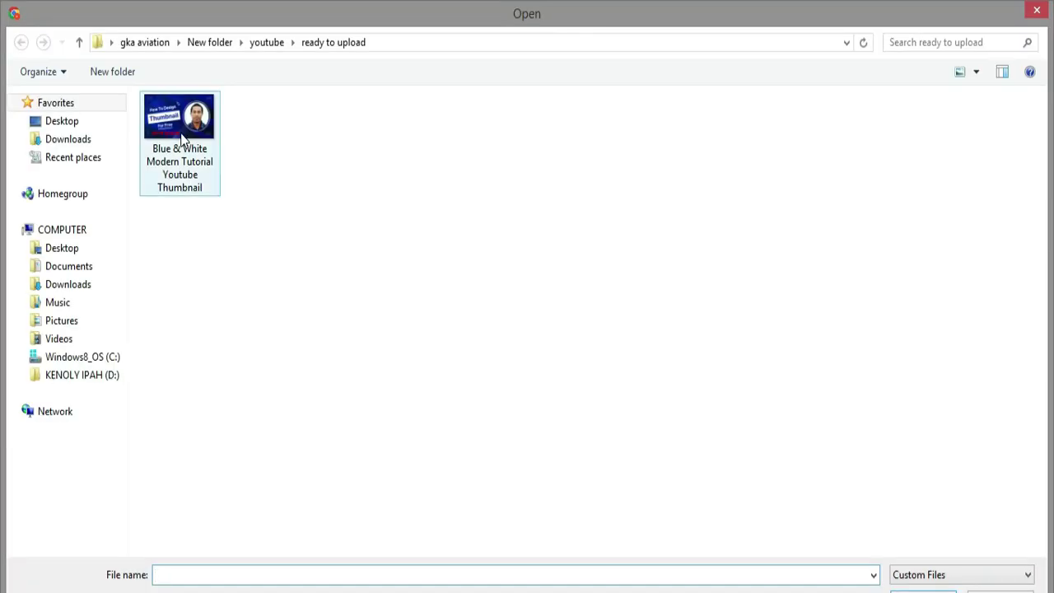
left_click(183, 139)
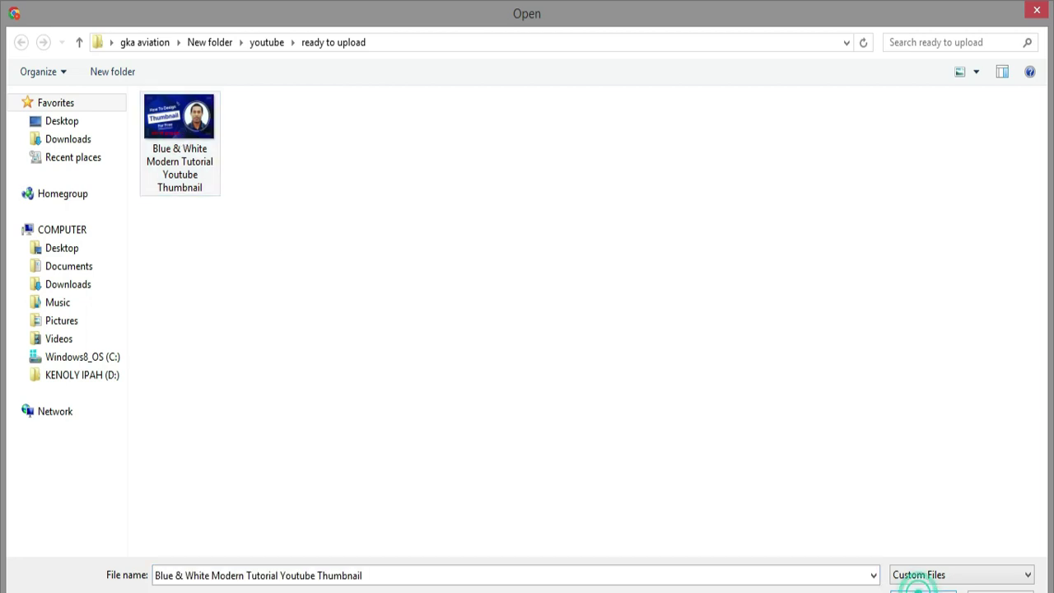
left_click(921, 587)
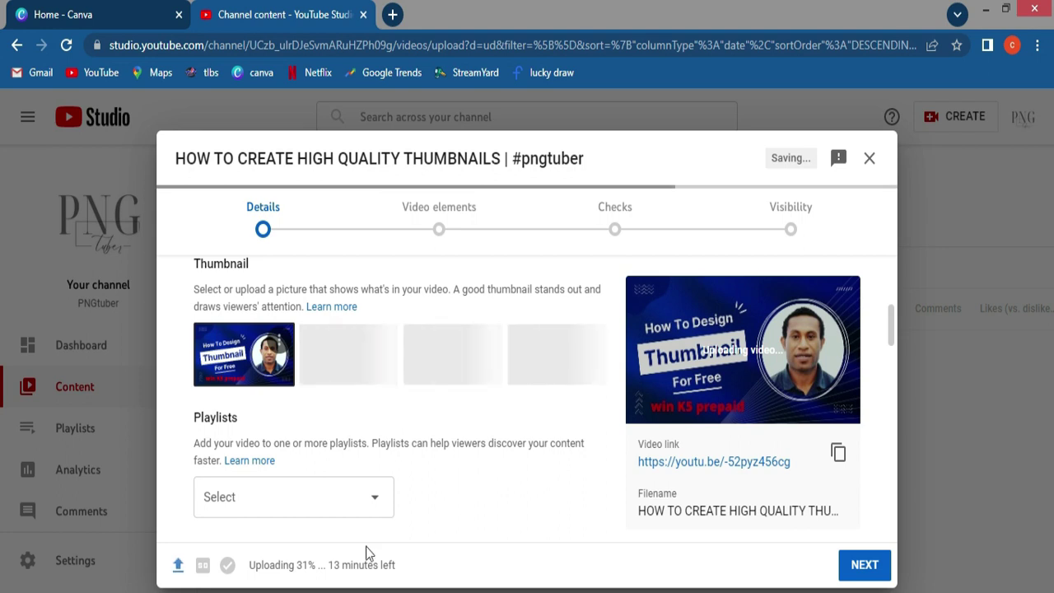
Add the video to the how to playlist and mark it 'No, it's not made for kids'
left_click(382, 504)
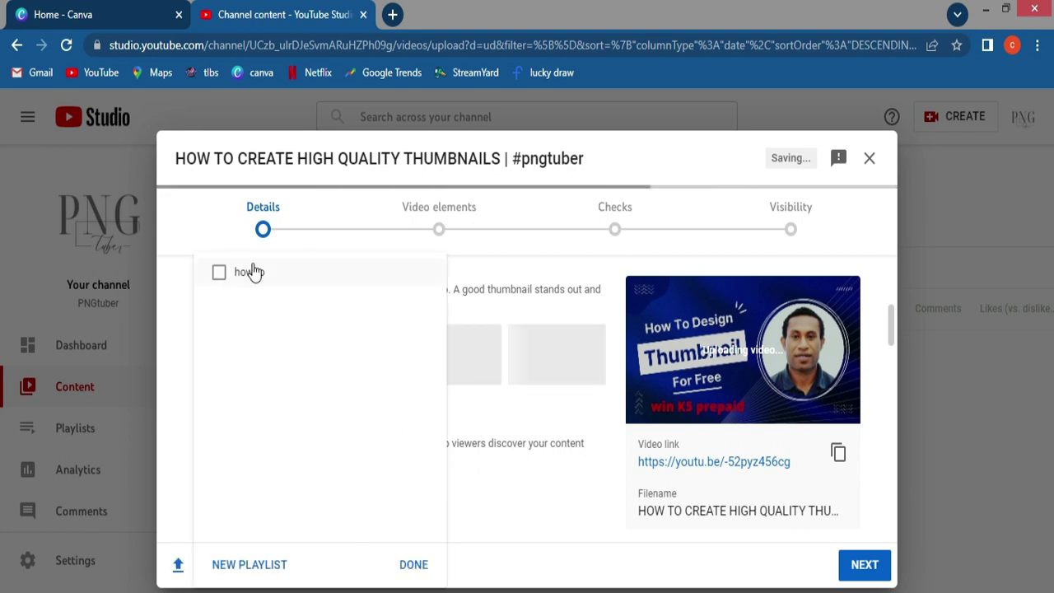
left_click(235, 273)
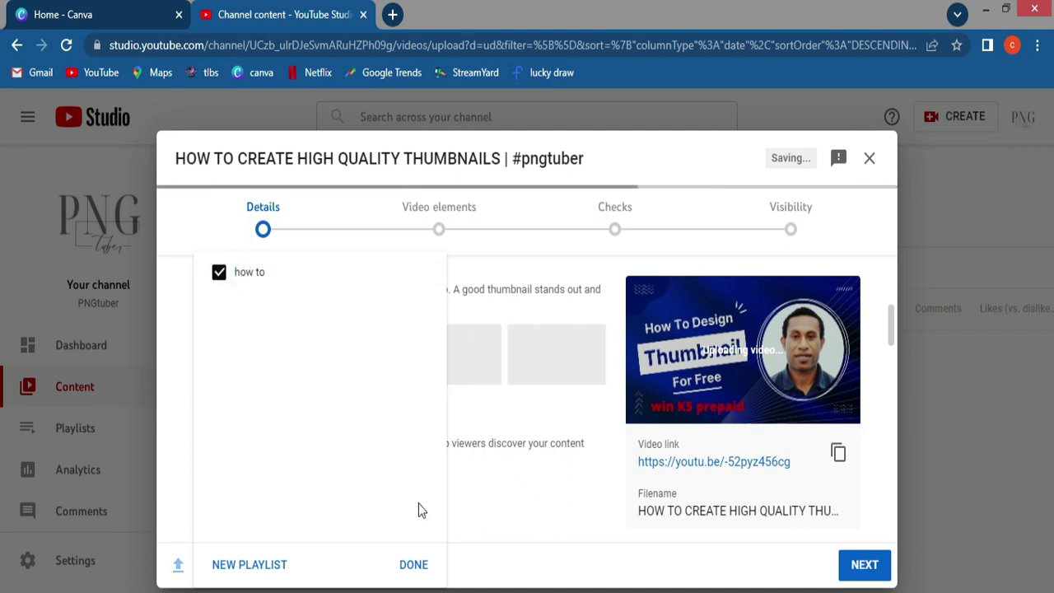
left_click(423, 566)
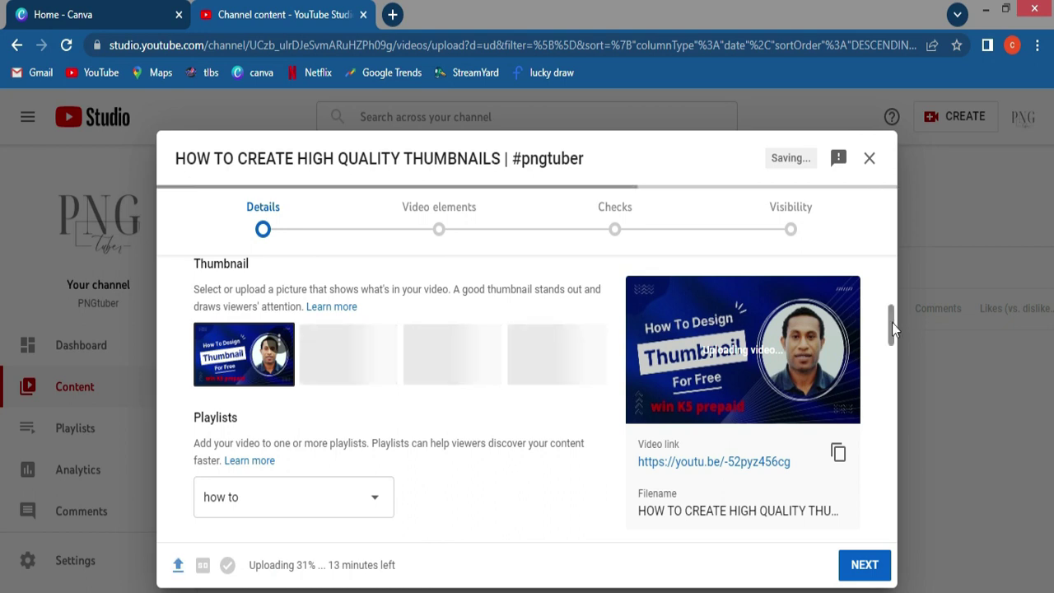
left_click_drag(892, 322, 892, 358)
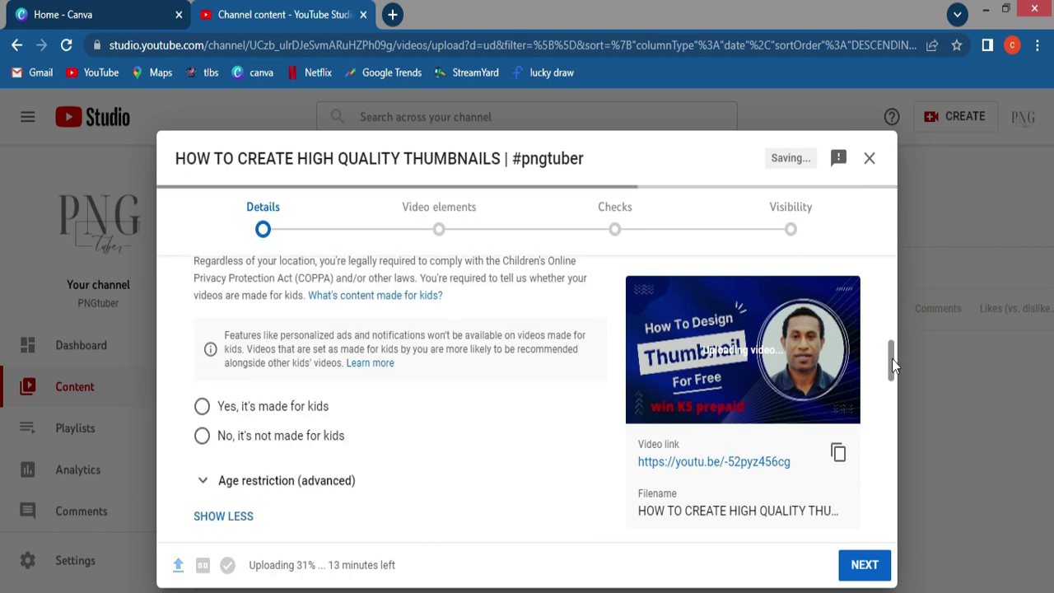
left_click(203, 437)
Add #pngtuber as a tag on the video
left_click_drag(895, 359, 894, 426)
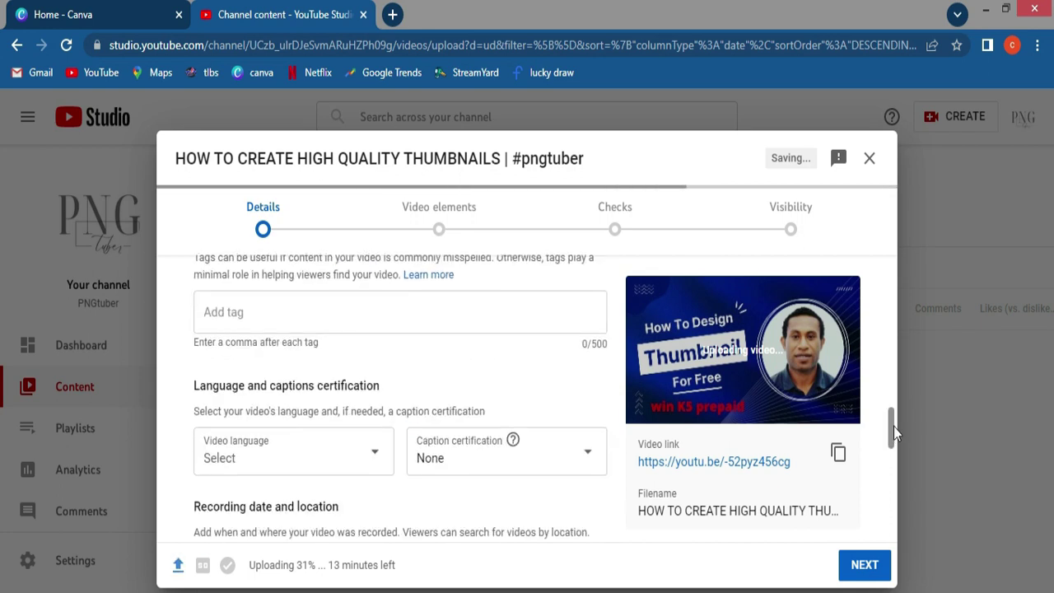
left_click(289, 313)
type("#")
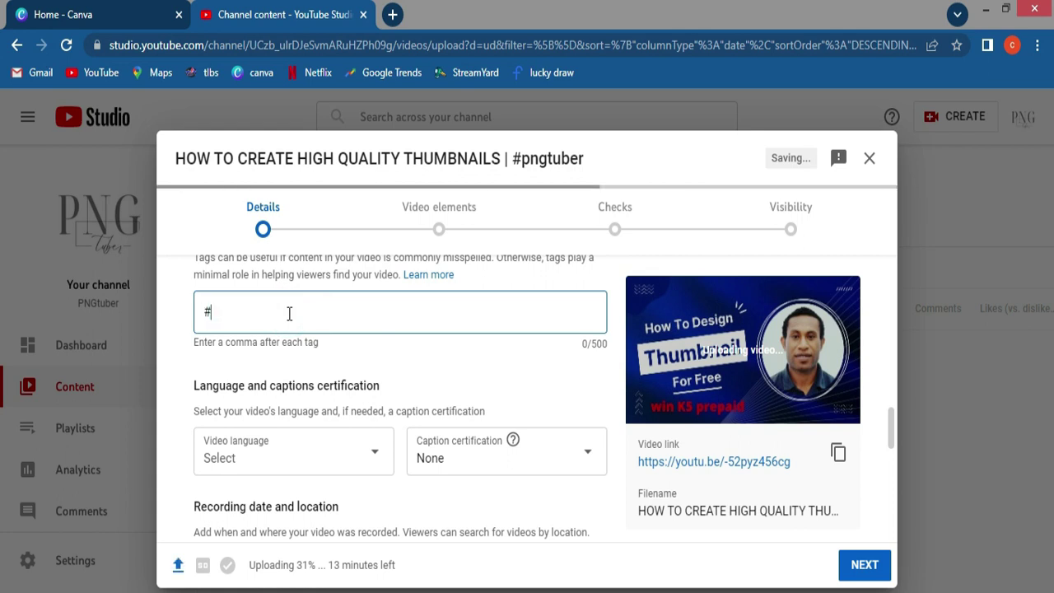
type("pngtuber,")
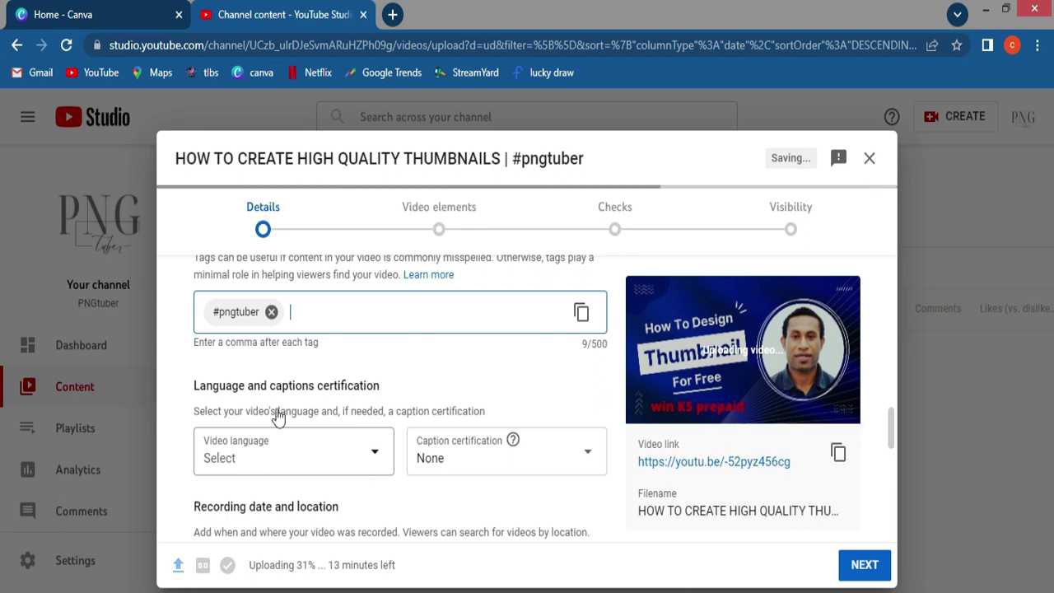
Pick Tok Pisin from the Video language list
left_click(374, 458)
key("Escape")
left_click(375, 458)
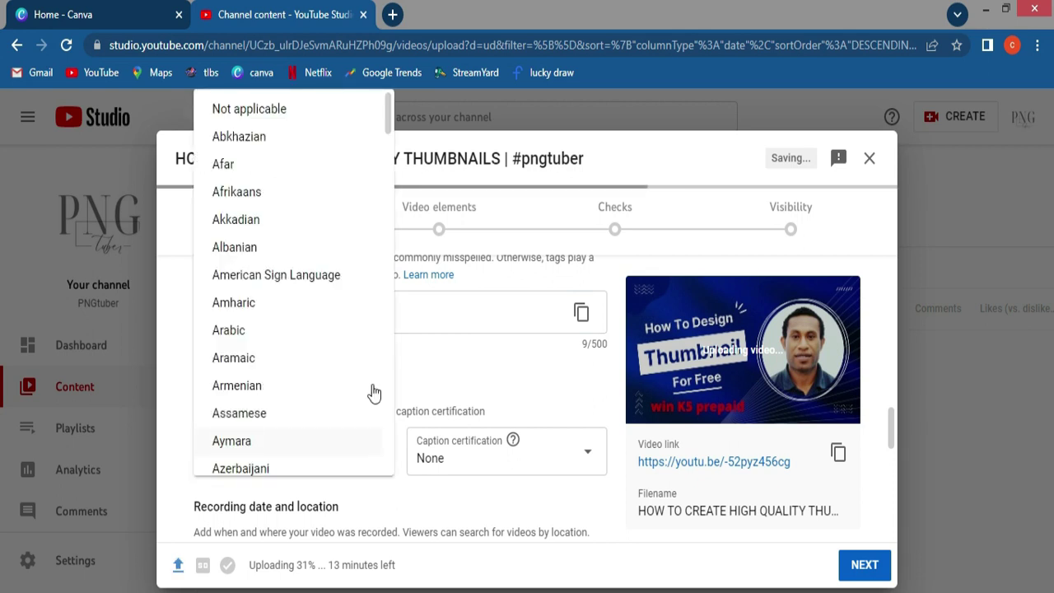
left_click_drag(389, 119, 395, 422)
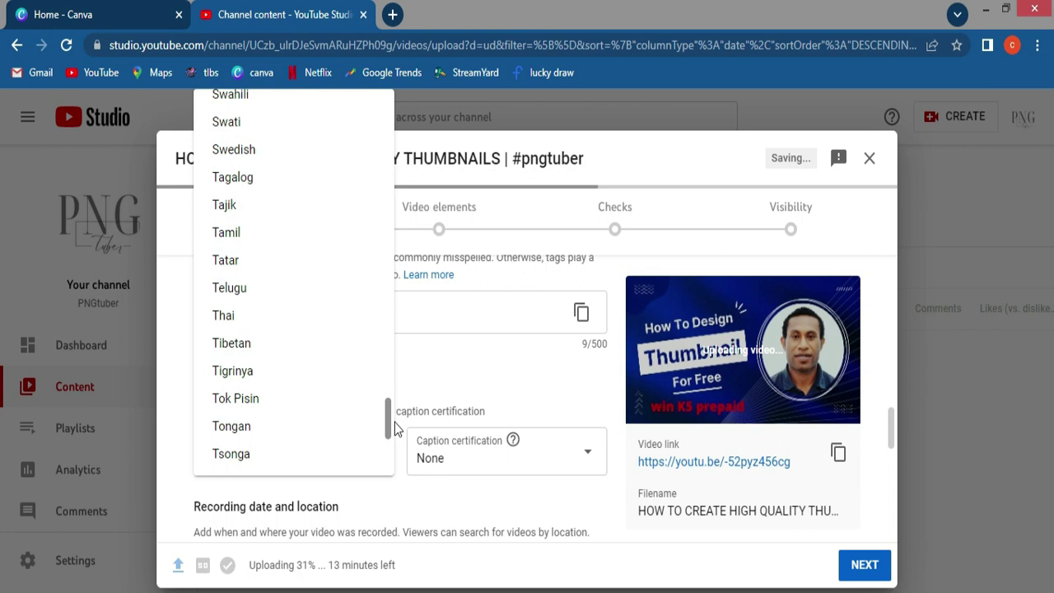
left_click(254, 405)
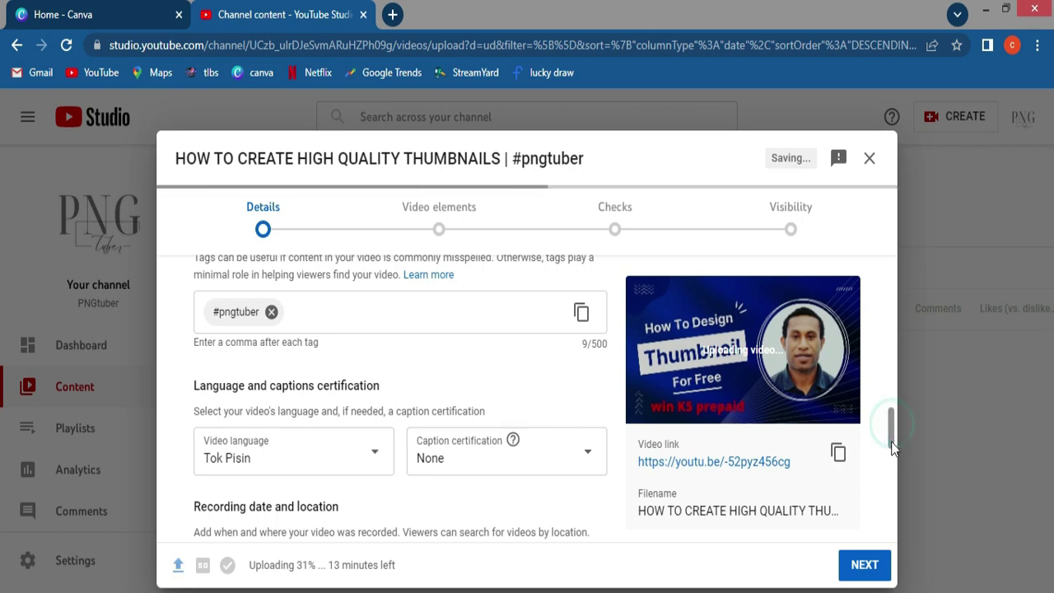
Set the recording date to June 28, 2022
scroll(892, 449, "down", 3)
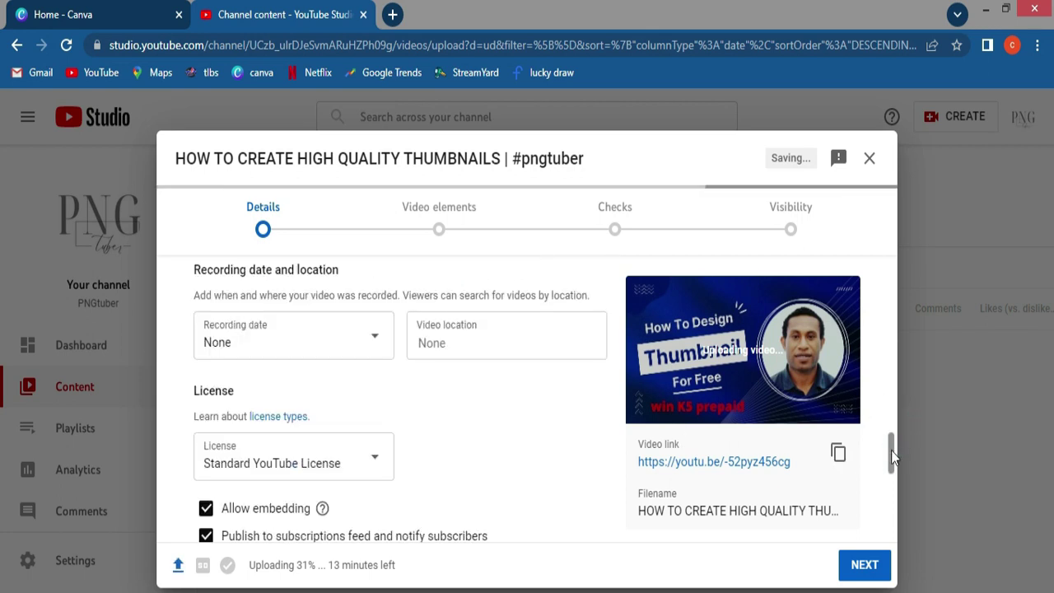
left_click(373, 332)
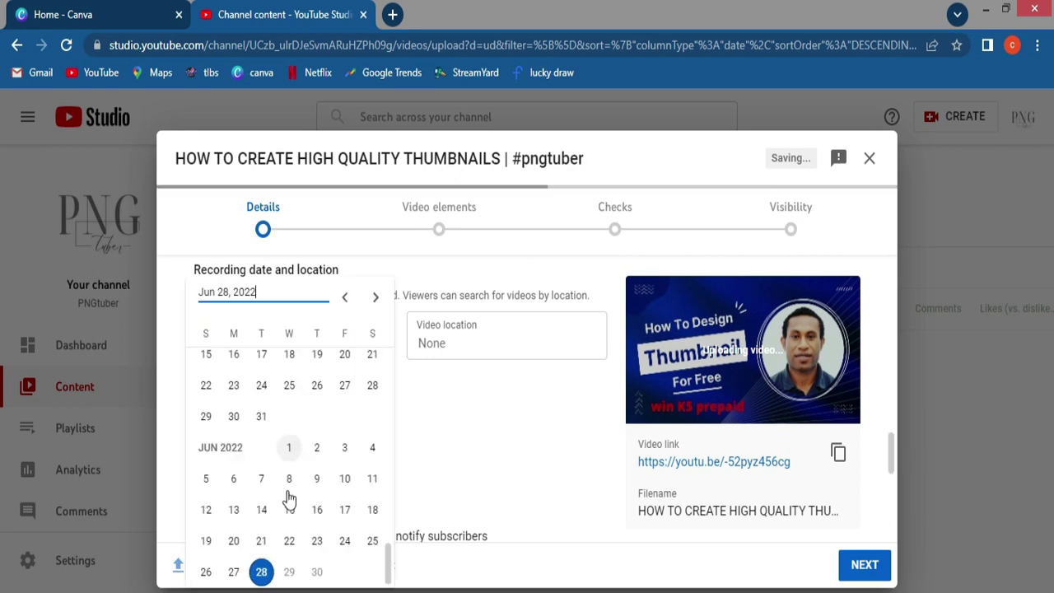
left_click(266, 567)
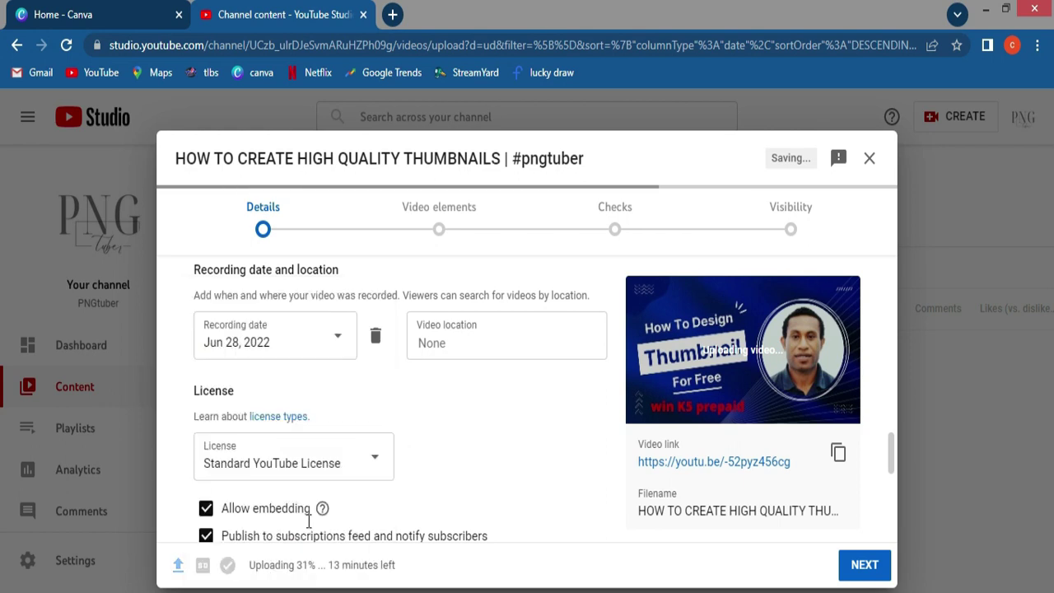
Start entering papua new guinea as the video location
left_click(500, 344)
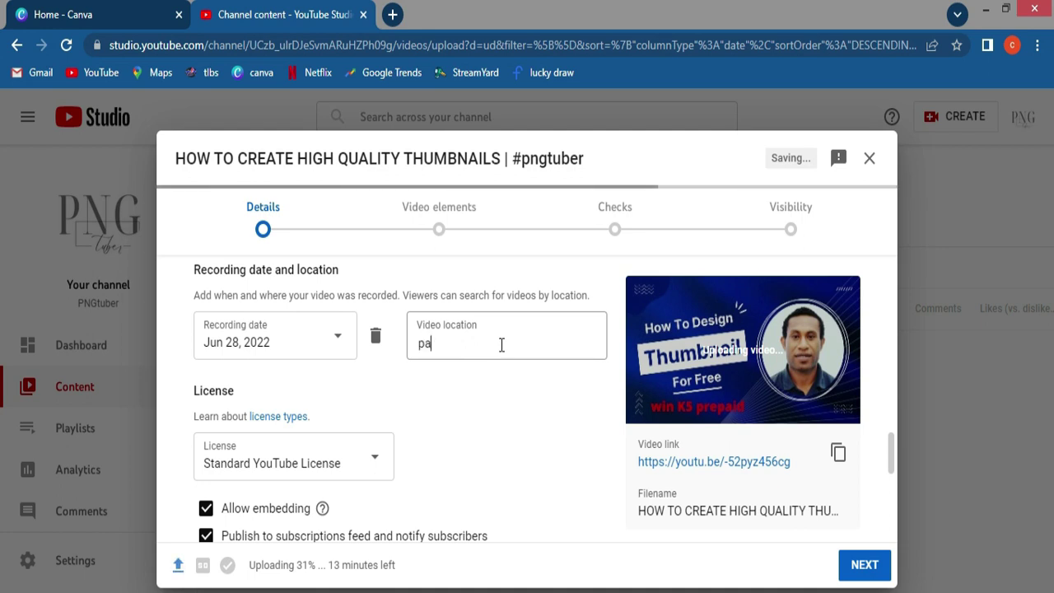
type("pua")
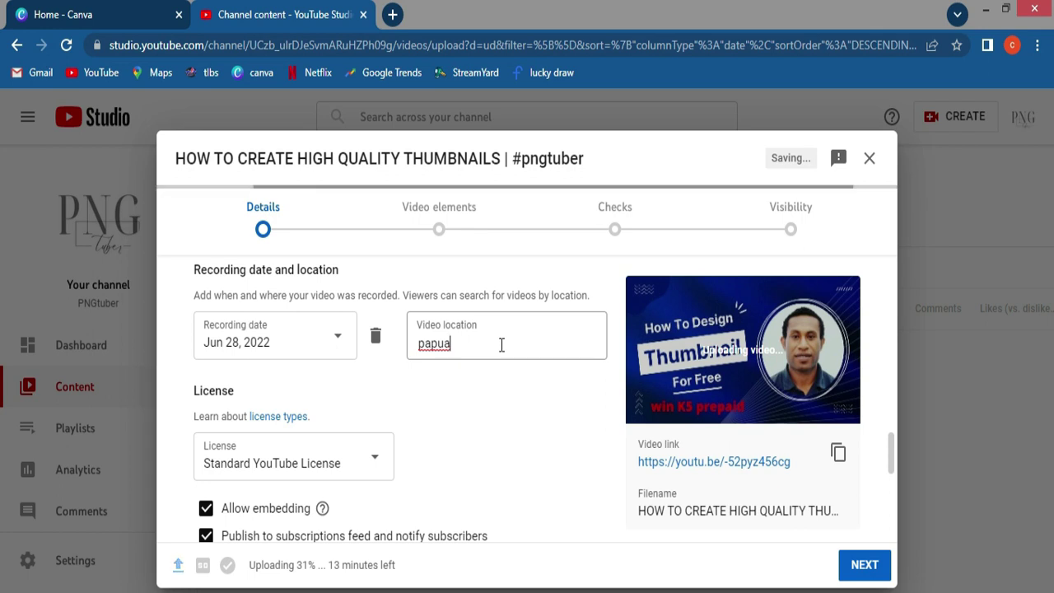
type("new gui")
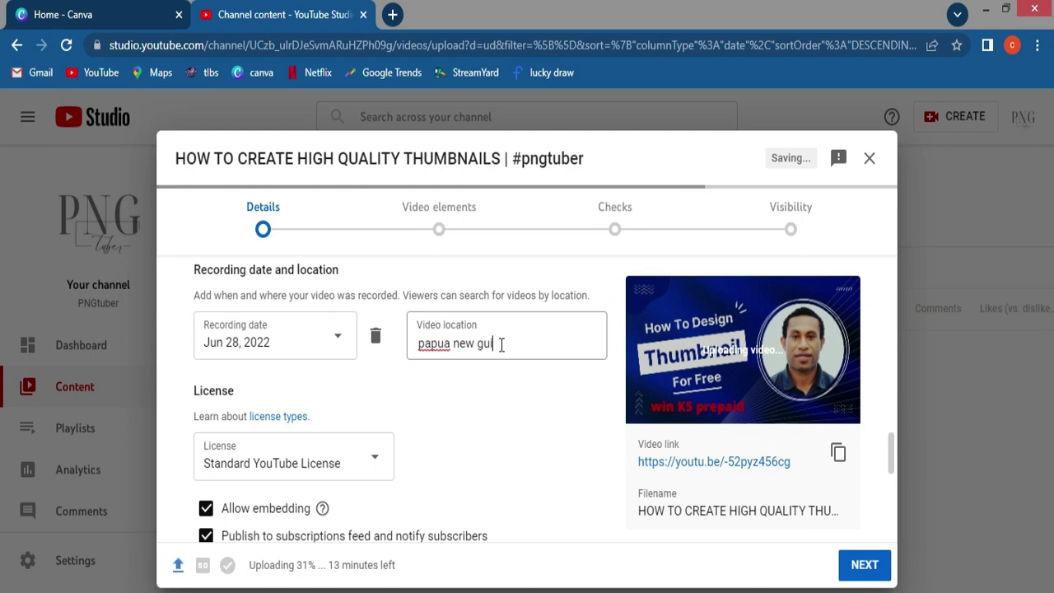
type("nea")
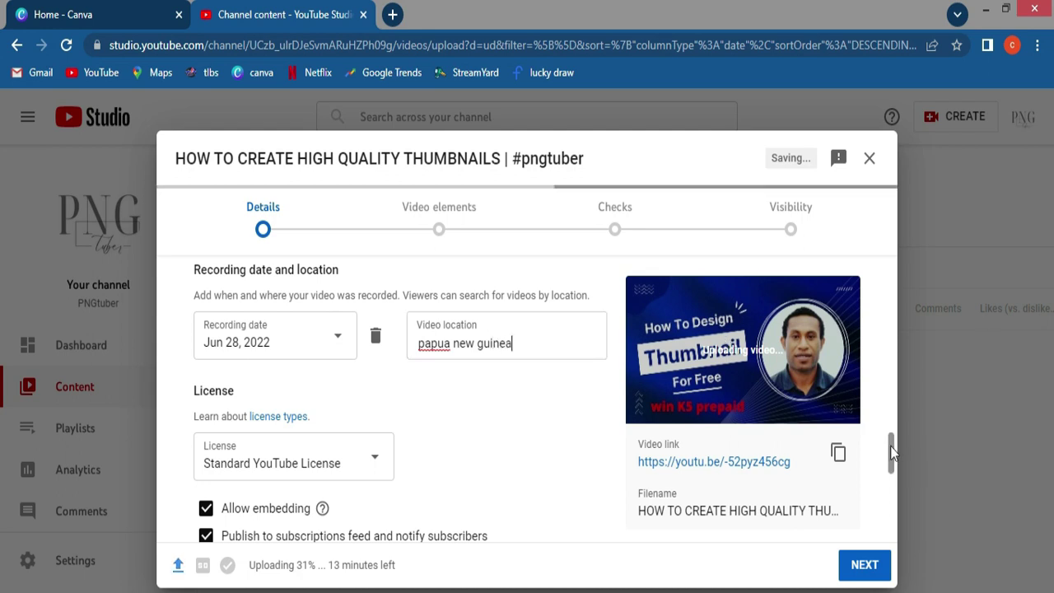
Choose Howto & Style from the Category dropdown
scroll(891, 455, "down", 2)
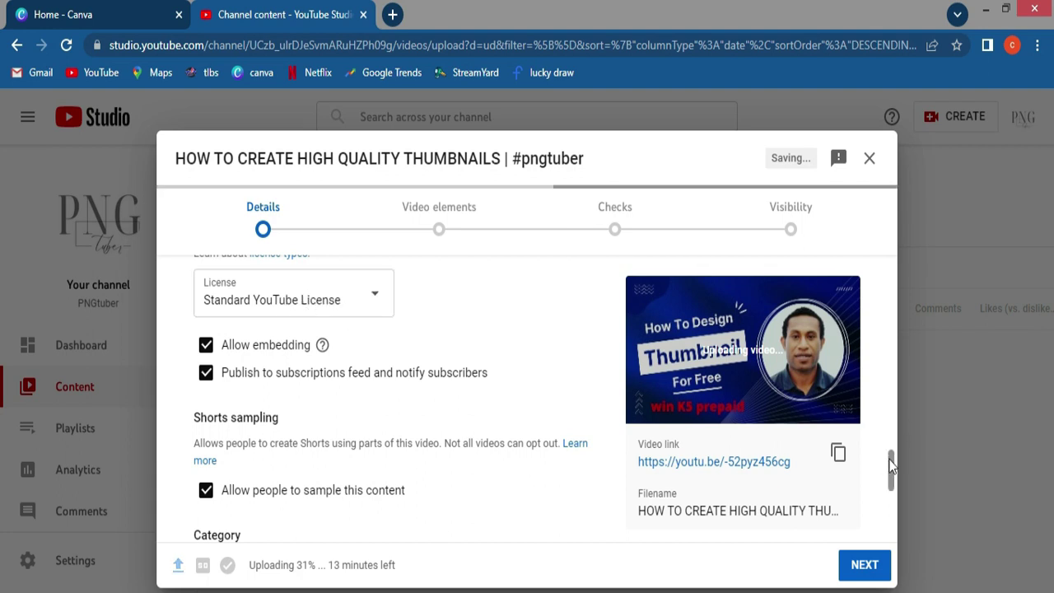
left_click_drag(891, 467, 891, 483)
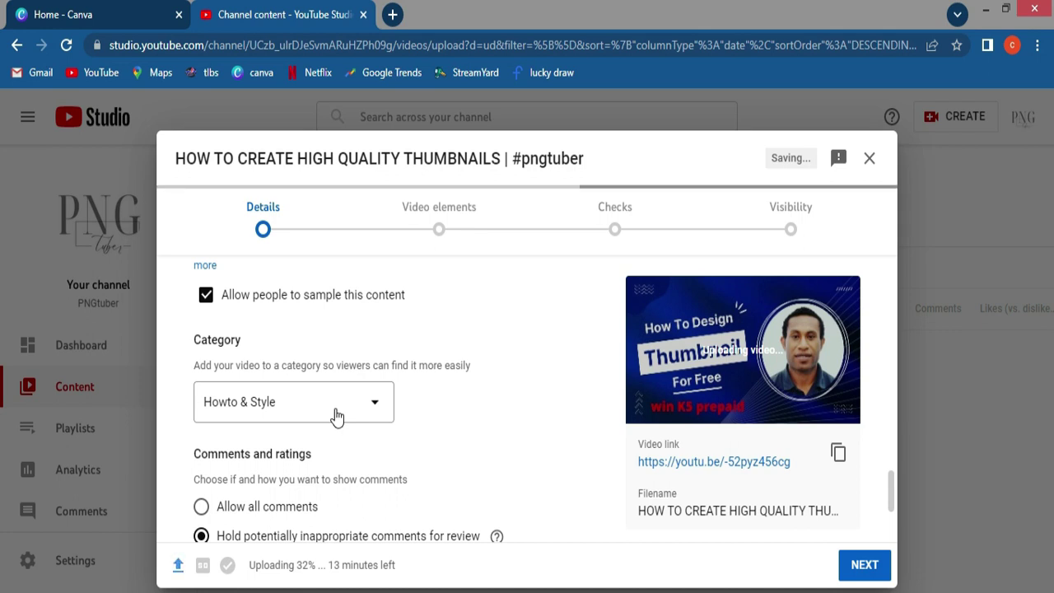
left_click(337, 416)
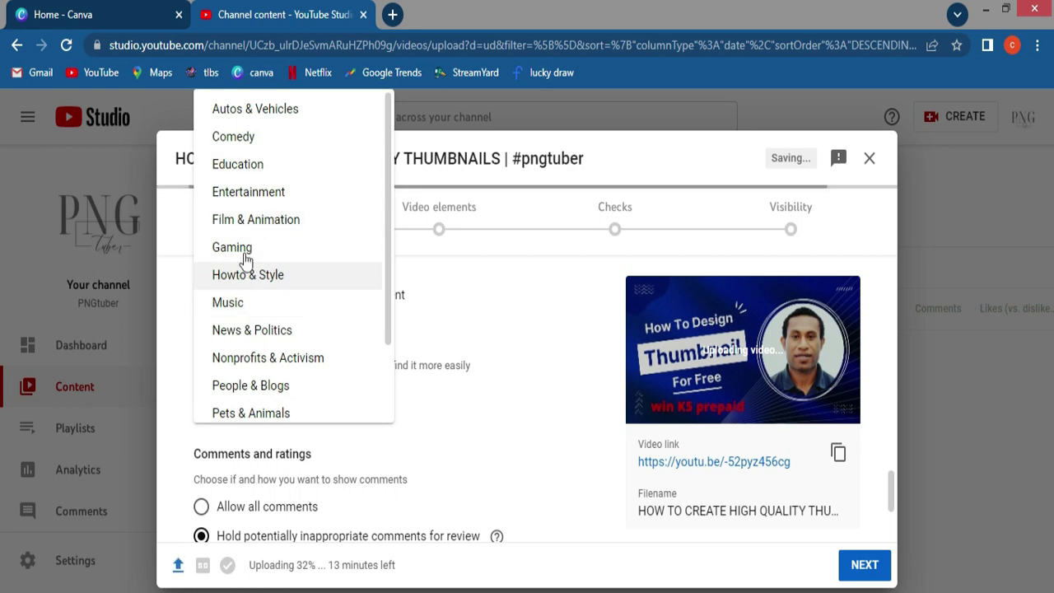
left_click(259, 285)
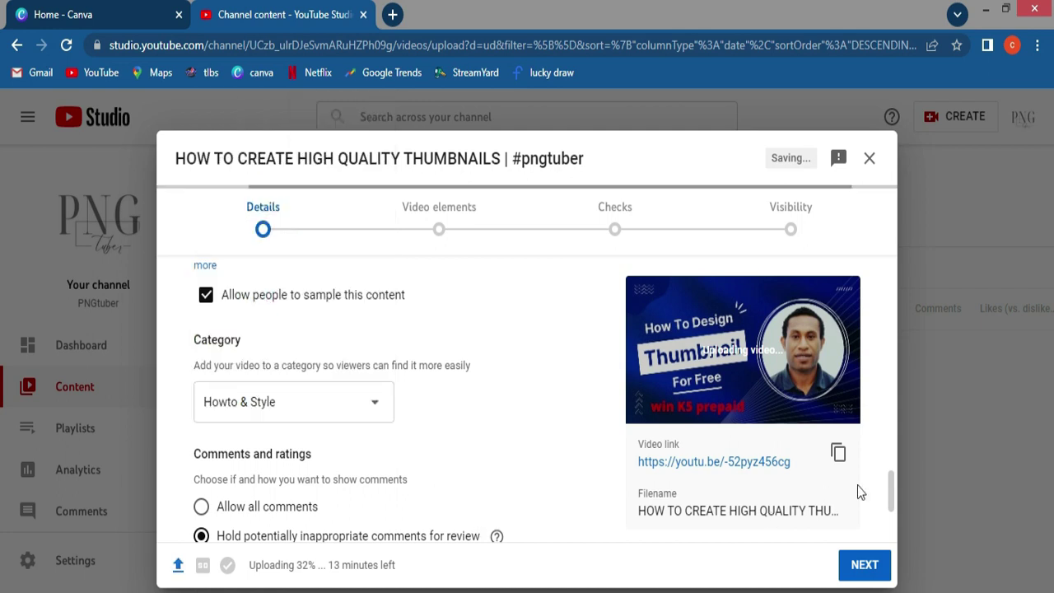
scroll(272, 323, "down", 2)
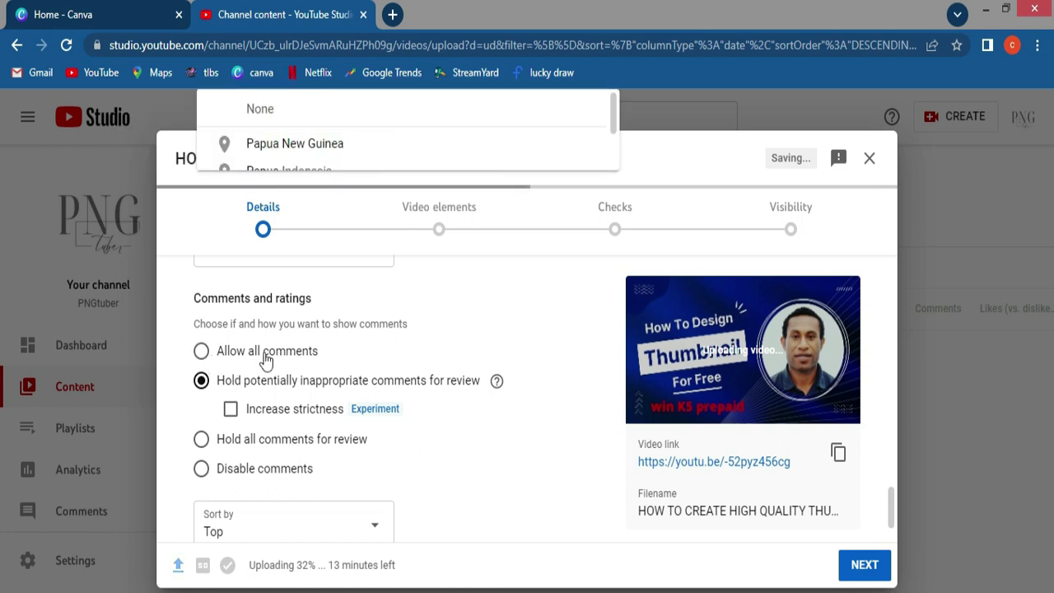
Confirm Papua New Guinea as the location and set comments to Allow all comments
left_click(344, 148)
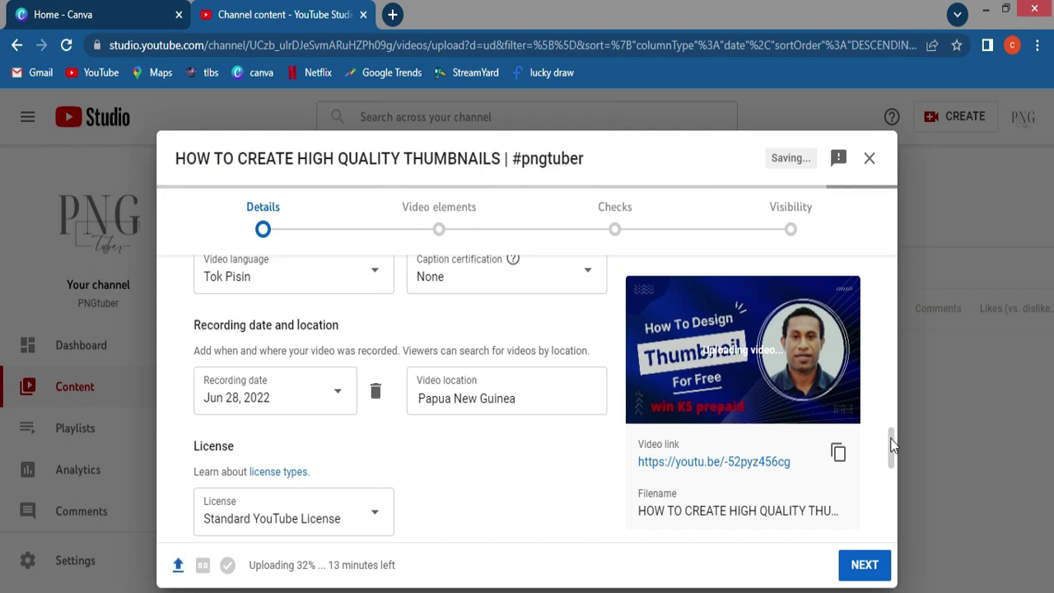
left_click_drag(891, 450, 892, 504)
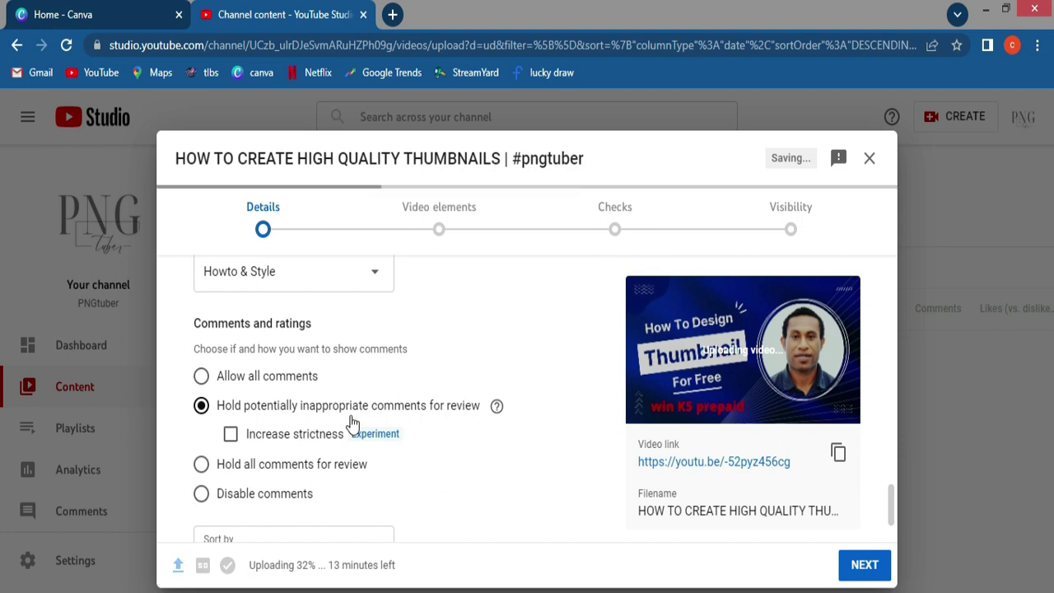
left_click(201, 378)
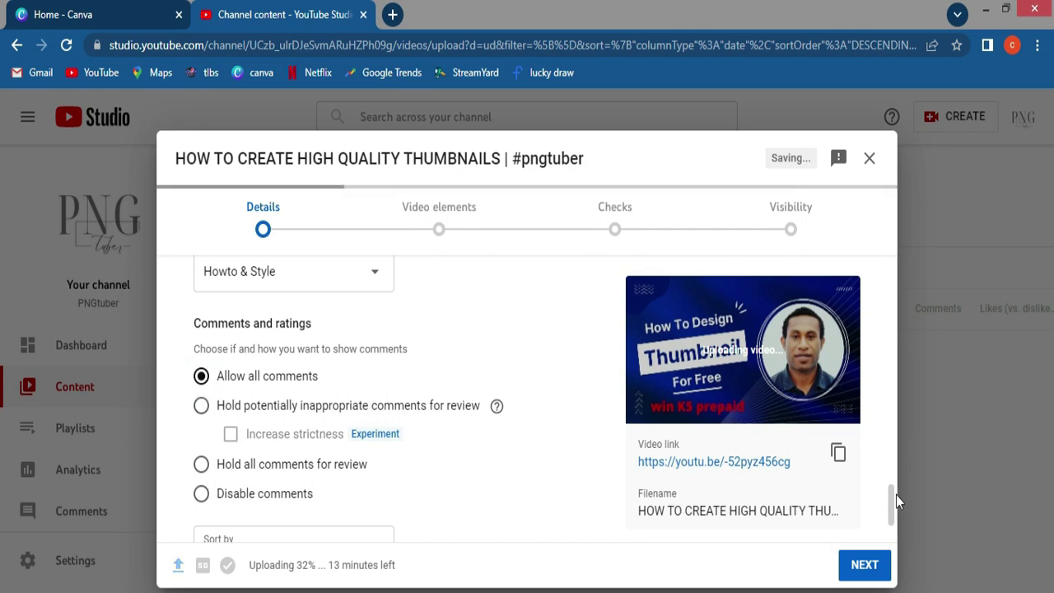
scroll(890, 495, "down", 2)
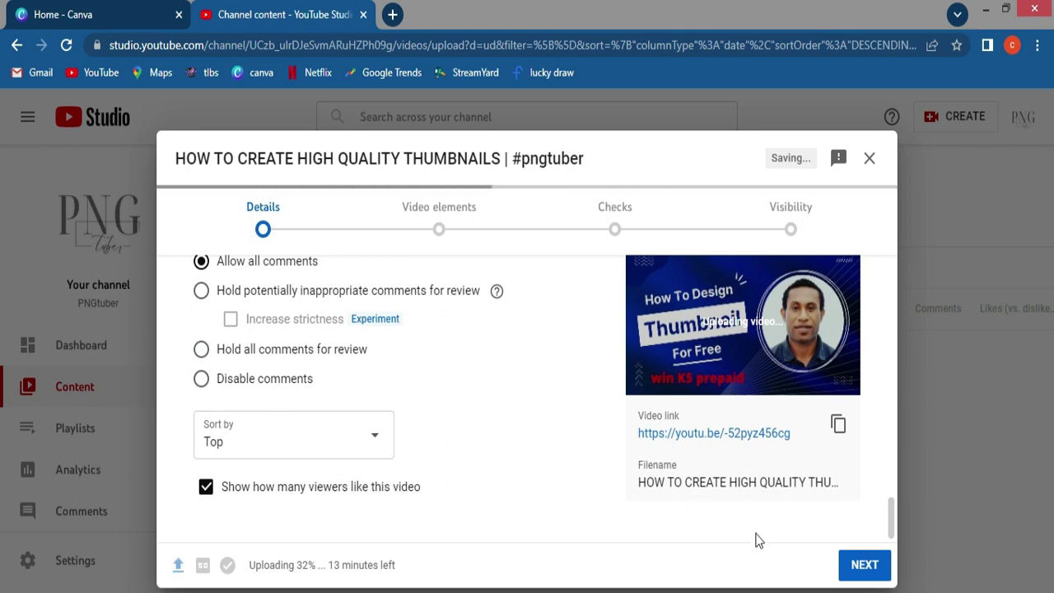
Advance from Details through Video elements and Checks to the Visibility step
left_click(867, 565)
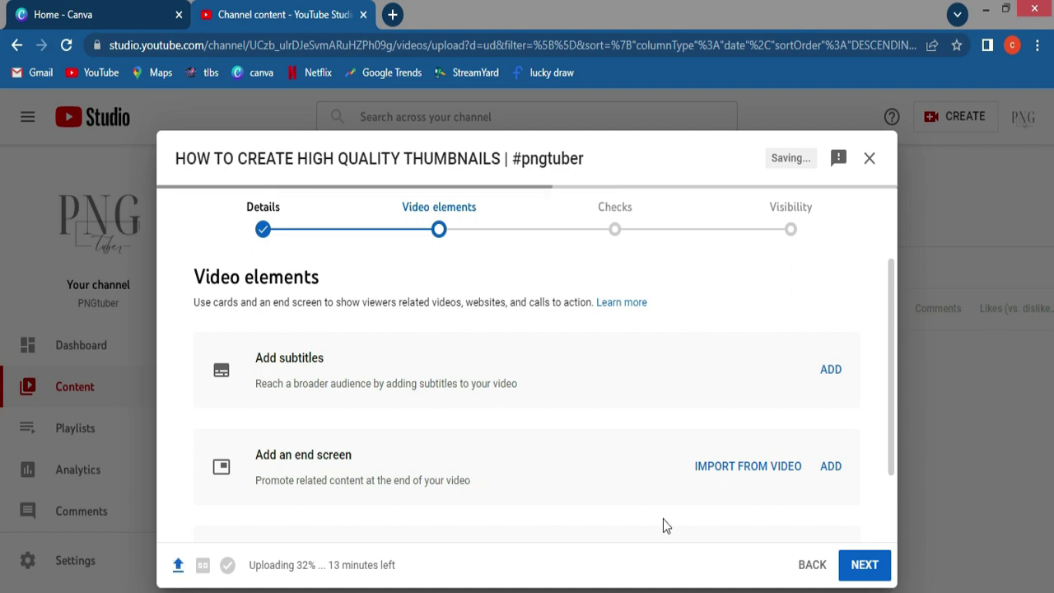
left_click(856, 569)
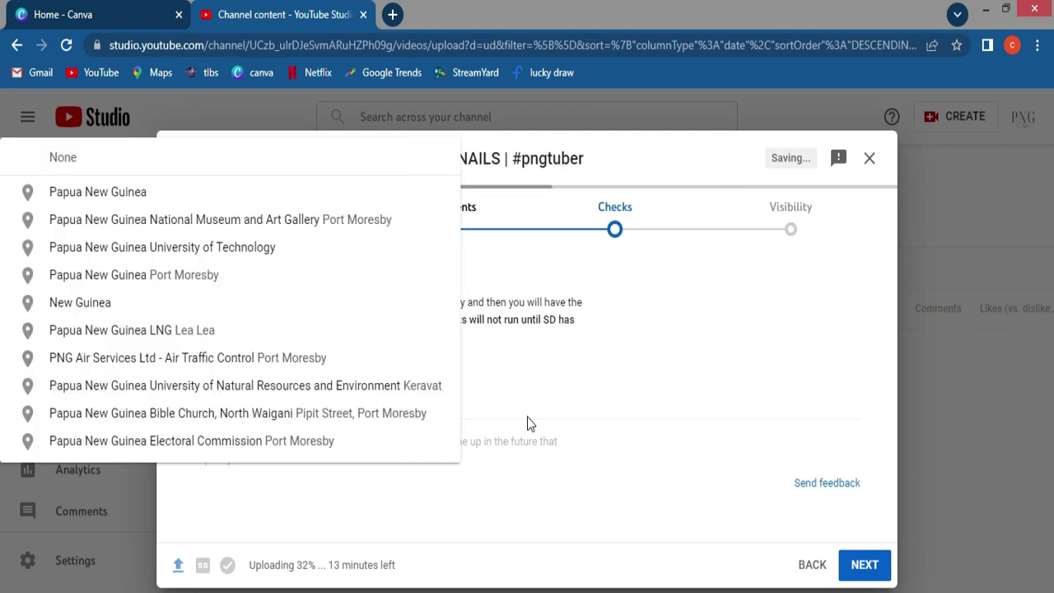
left_click(173, 193)
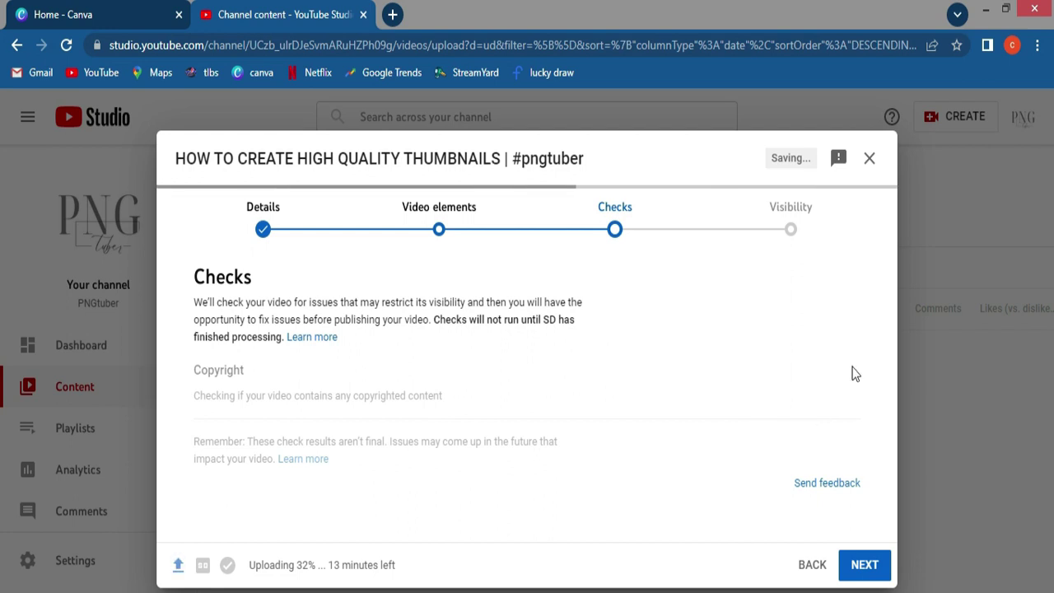
left_click(875, 569)
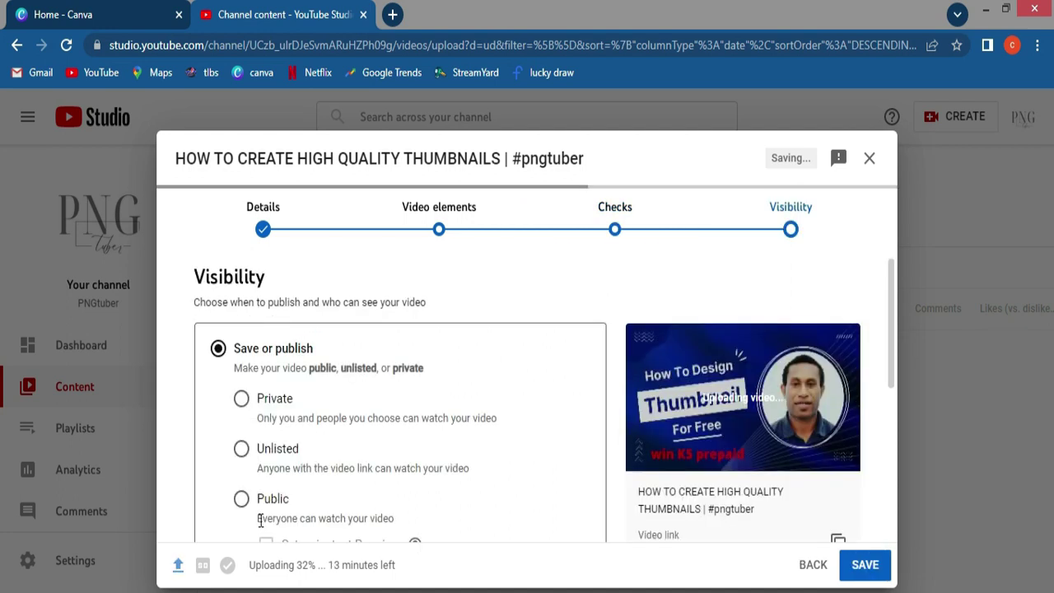
Set the video's visibility to Public and review the Schedule option below
left_click(241, 499)
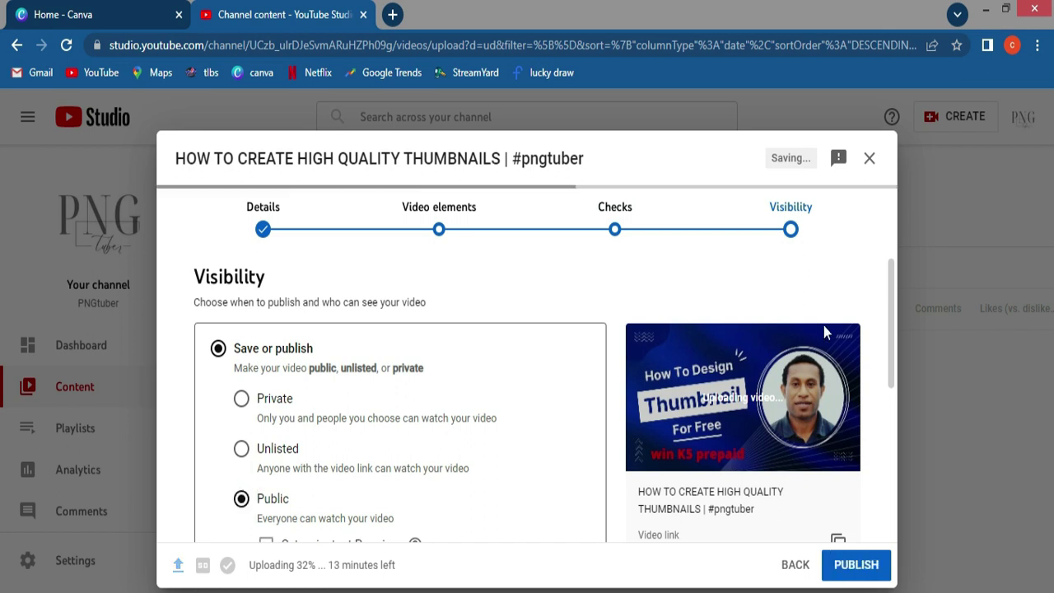
left_click(889, 318)
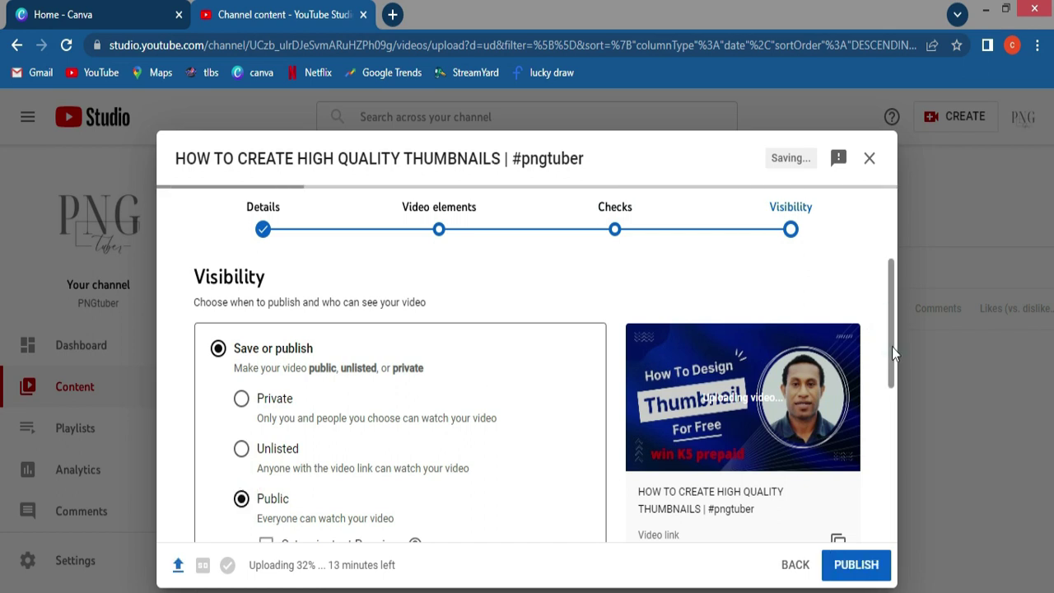
scroll(892, 354, "down", 2)
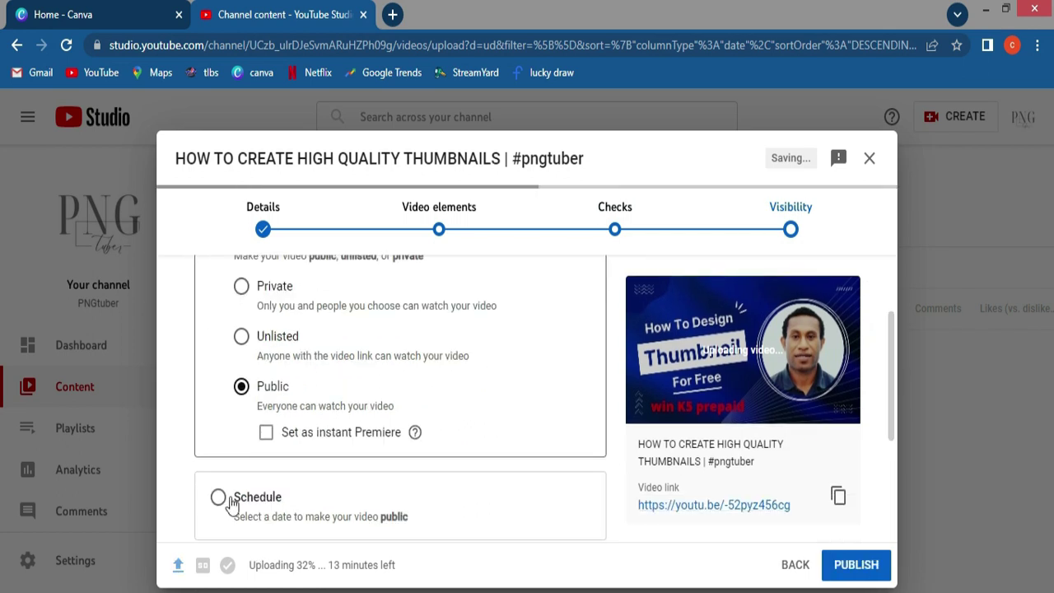